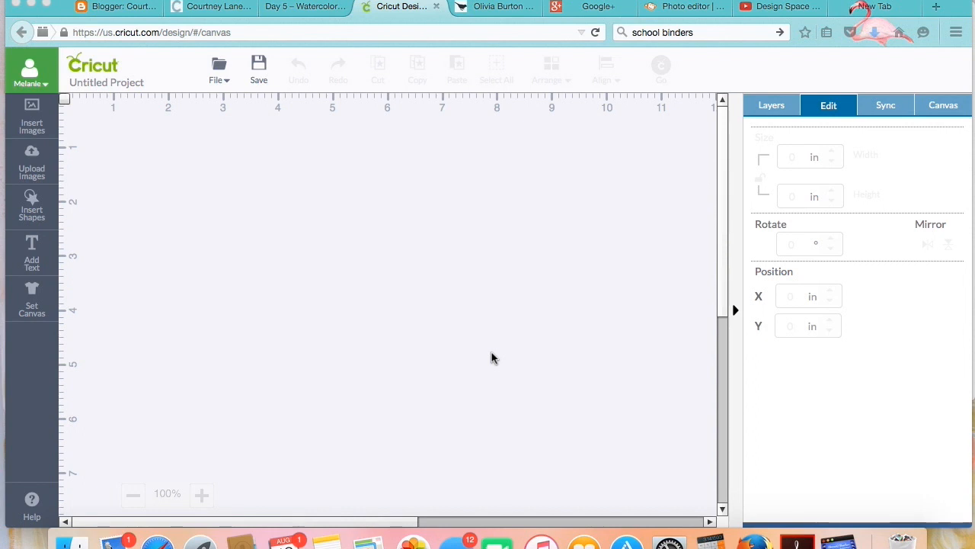
Select the purchased Love label with the scalloped frame from the Close to my Heart - Artistry images, and search that set for HEART
{"action": "left_click", "coordinate": [35, 118]}
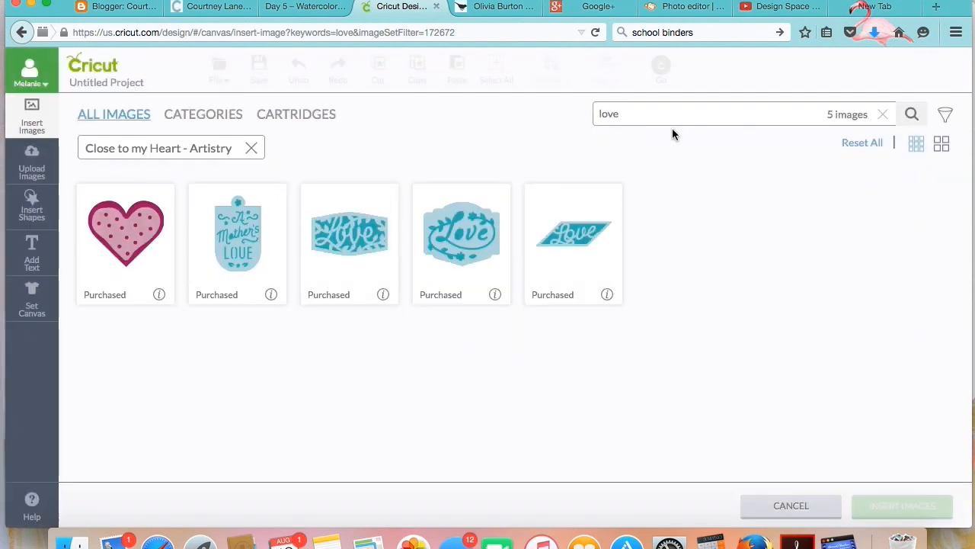
{"action": "left_click", "coordinate": [449, 243]}
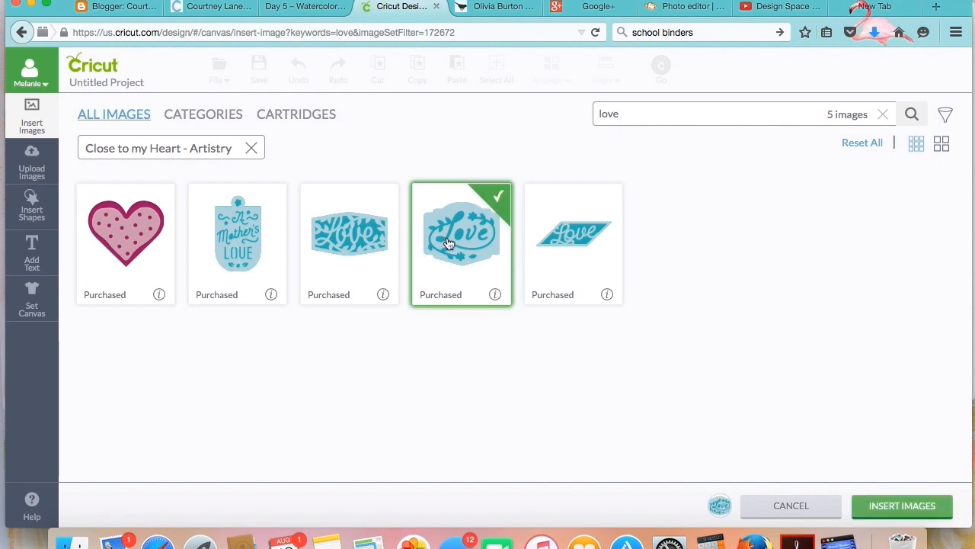
{"action": "double_click", "coordinate": [651, 115]}
{"action": "type", "text": "HEART"}
{"action": "key", "text": "Return"}
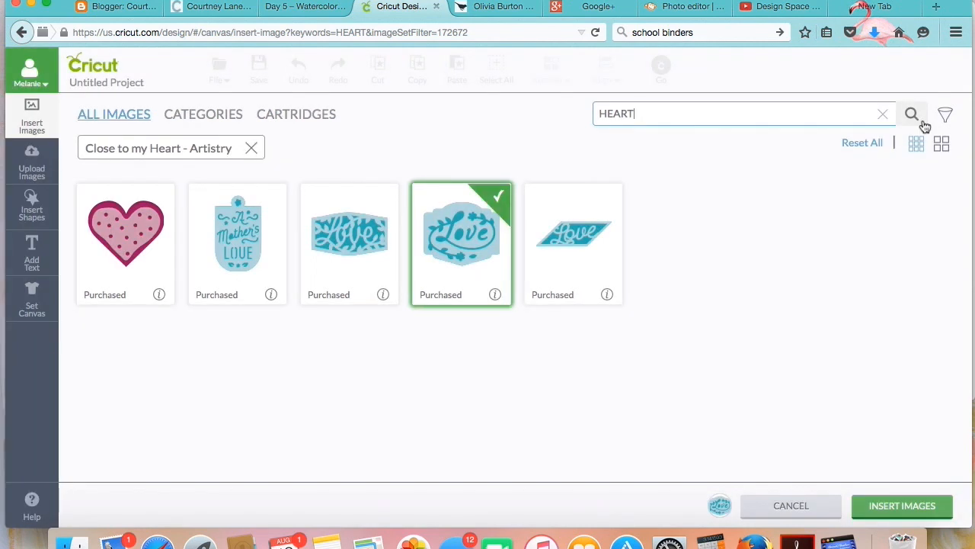
Clear the search text, select the border of five pointed heart cutouts, and insert it with the Love label
{"action": "left_click", "coordinate": [738, 113]}
{"action": "left_click_drag", "start_coordinate": [733, 114], "coordinate": [451, 96]}
{"action": "key", "text": "BackSpace"}
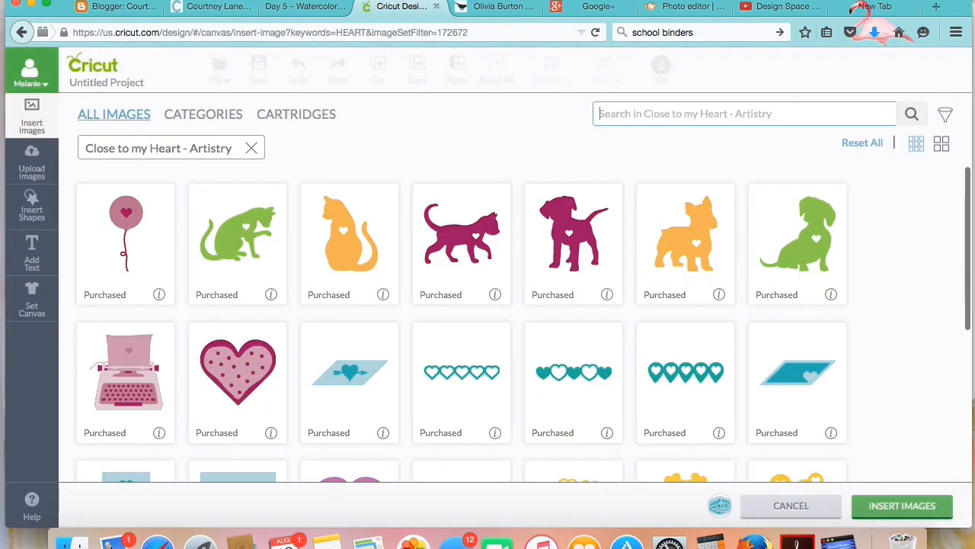
{"action": "left_click", "coordinate": [673, 373]}
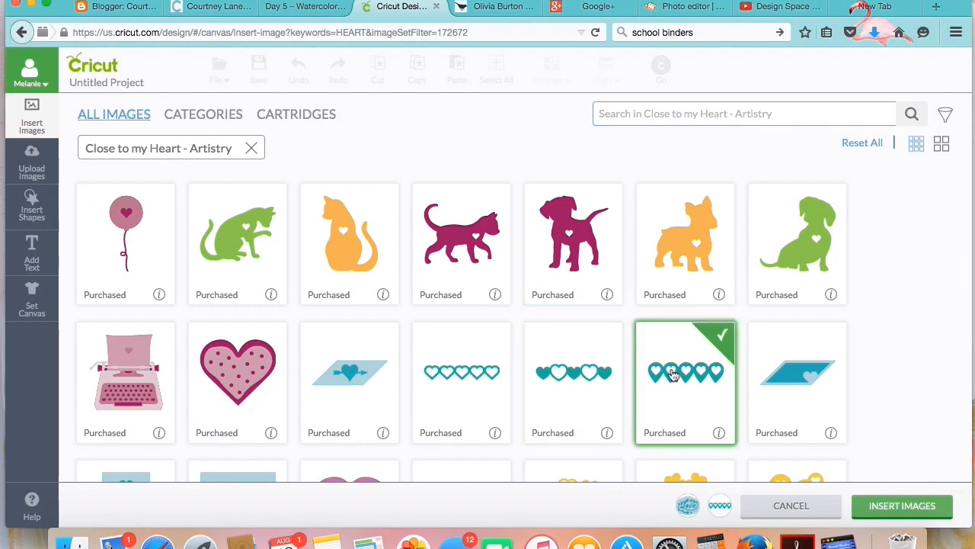
{"action": "left_click", "coordinate": [896, 506]}
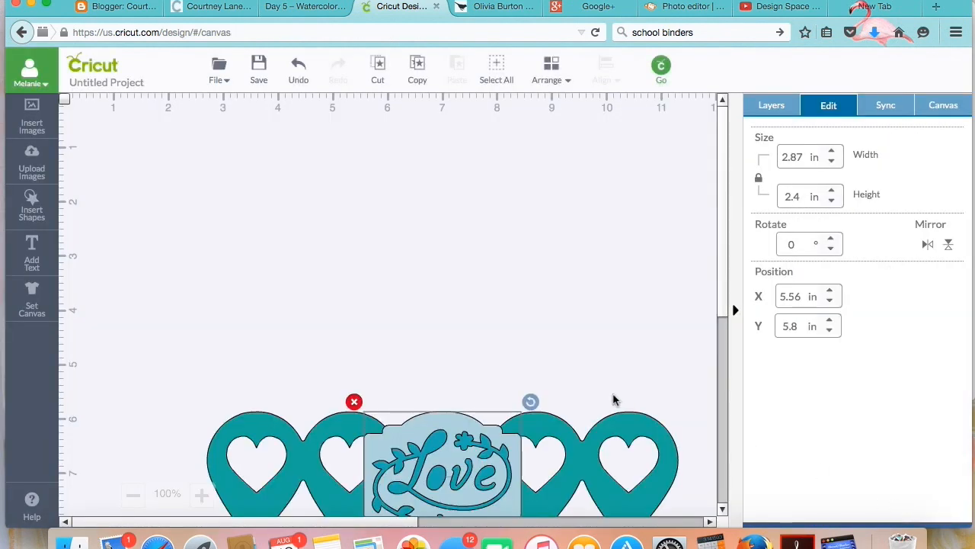
Separate the overlapping images by moving the heart border to the upper canvas and the Love label below it
{"action": "left_click_drag", "start_coordinate": [596, 465], "coordinate": [491, 257]}
{"action": "left_click_drag", "start_coordinate": [494, 457], "coordinate": [497, 433]}
{"action": "left_click_drag", "start_coordinate": [427, 300], "coordinate": [412, 242]}
{"action": "left_click_drag", "start_coordinate": [414, 424], "coordinate": [391, 349]}
Ungroup the Love label and remove its teal backing layer, keeping the light blue cutout layer
{"action": "right_click", "coordinate": [392, 349]}
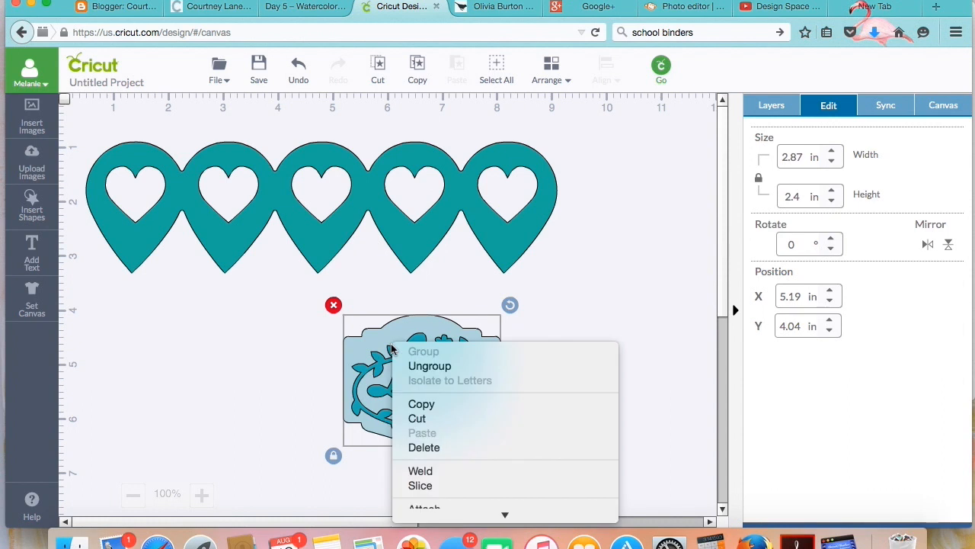
{"action": "left_click", "coordinate": [427, 366]}
{"action": "left_click_drag", "start_coordinate": [416, 379], "coordinate": [252, 380]}
{"action": "left_click", "coordinate": [153, 309]}
{"action": "left_click_drag", "start_coordinate": [638, 366], "coordinate": [455, 367]}
{"action": "right_click", "coordinate": [456, 367]}
{"action": "left_click", "coordinate": [456, 368]}
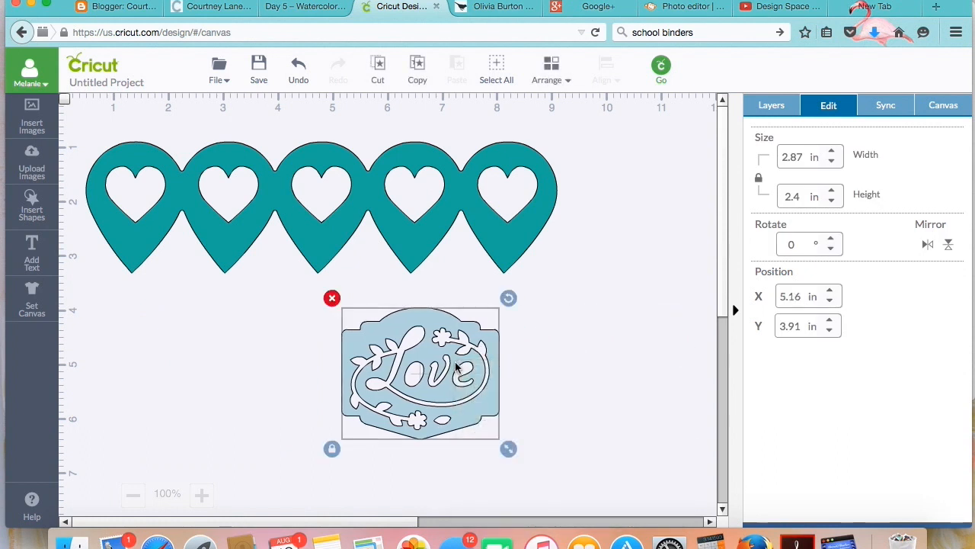
Hide the light blue label's outer frame and loose leaf contours, and move the Love lettering to about X 10.38 in, Y 0.49 in
{"action": "right_click", "coordinate": [456, 367]}
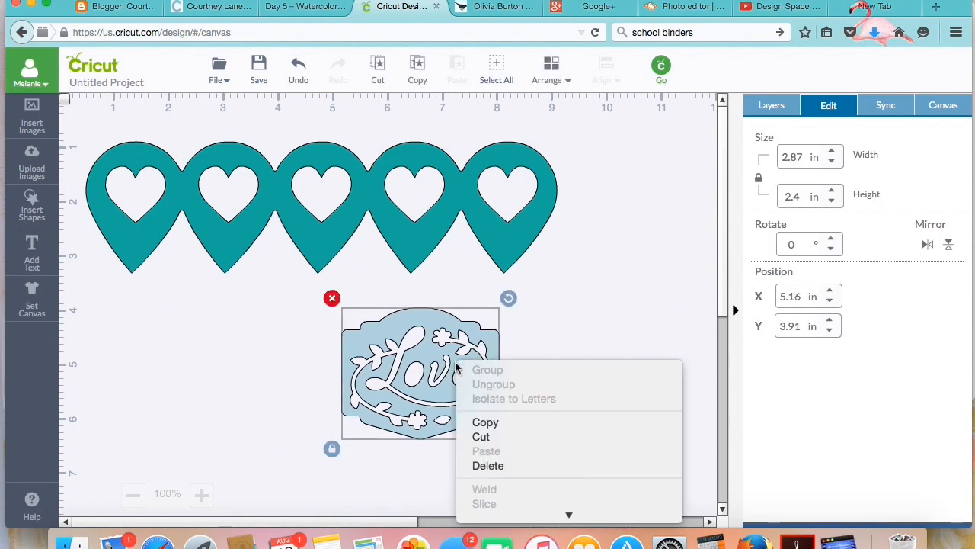
{"action": "left_click", "coordinate": [512, 426]}
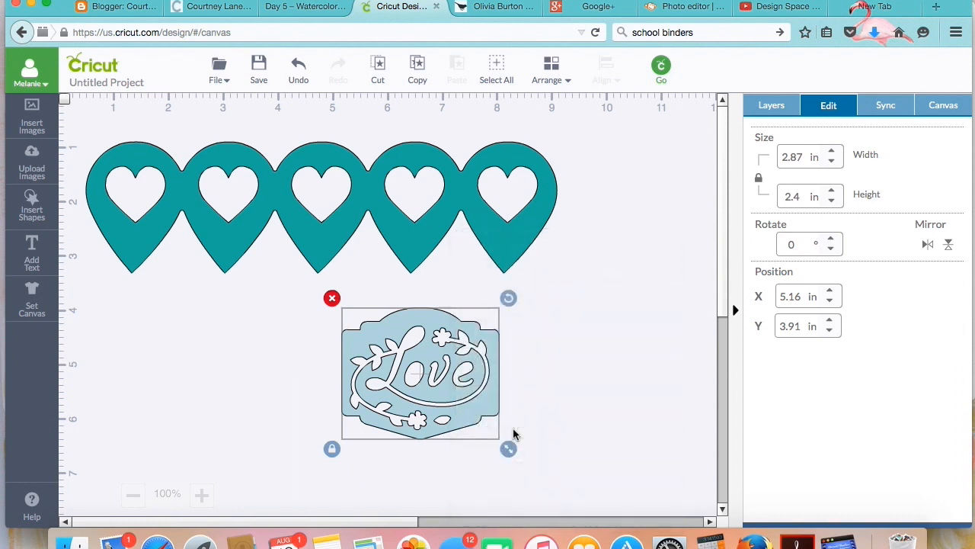
{"action": "left_click", "coordinate": [490, 413]}
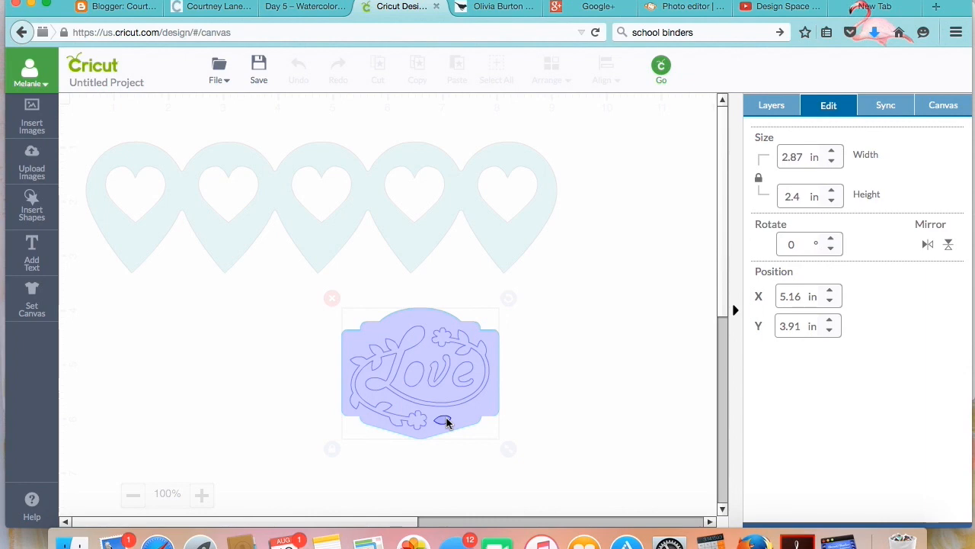
{"action": "left_click", "coordinate": [526, 460]}
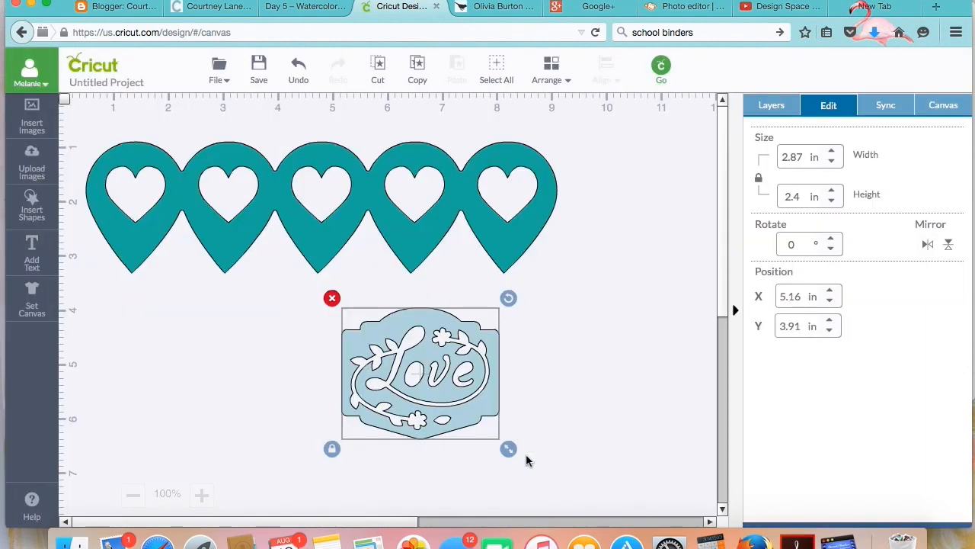
{"action": "left_click_drag", "start_coordinate": [416, 385], "coordinate": [694, 186]}
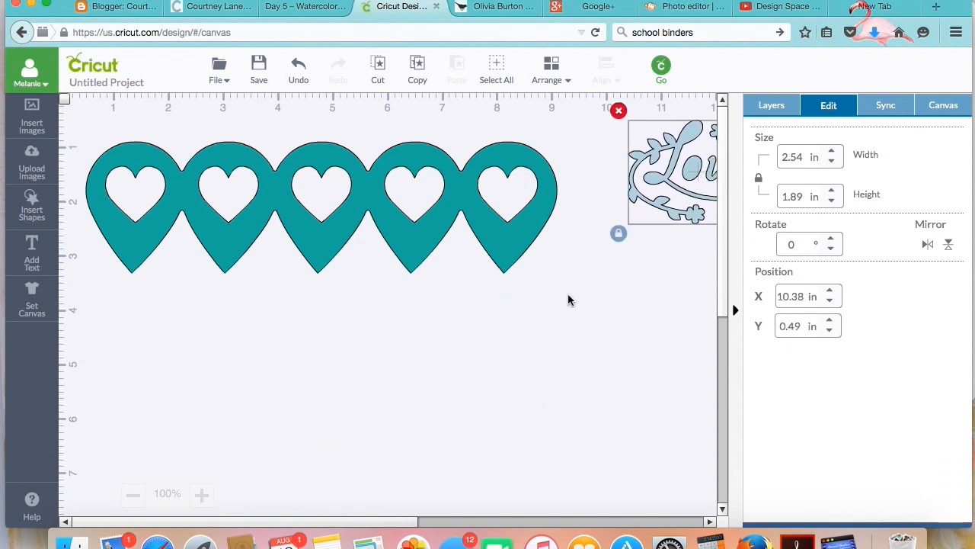
{"action": "left_click", "coordinate": [503, 355]}
Set the heart border's rotation to 90 degrees and try mirroring it horizontally
{"action": "left_click", "coordinate": [337, 208]}
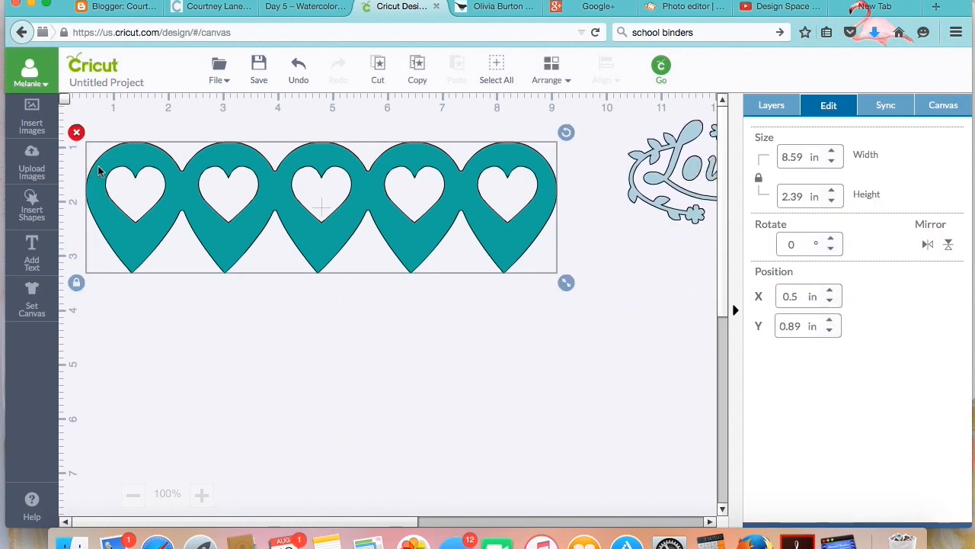
{"action": "double_click", "coordinate": [772, 244]}
{"action": "type", "text": "90"}
{"action": "key", "text": "Return"}
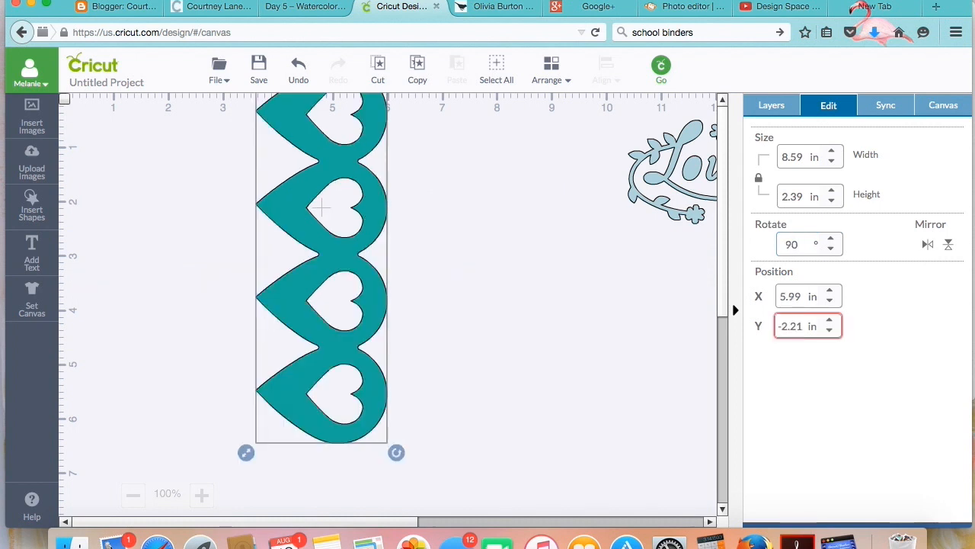
{"action": "left_click", "coordinate": [928, 244]}
{"action": "left_click", "coordinate": [927, 245]}
Set the heart border's rotation to 180 degrees
{"action": "double_click", "coordinate": [797, 243]}
{"action": "key", "text": "Right"}
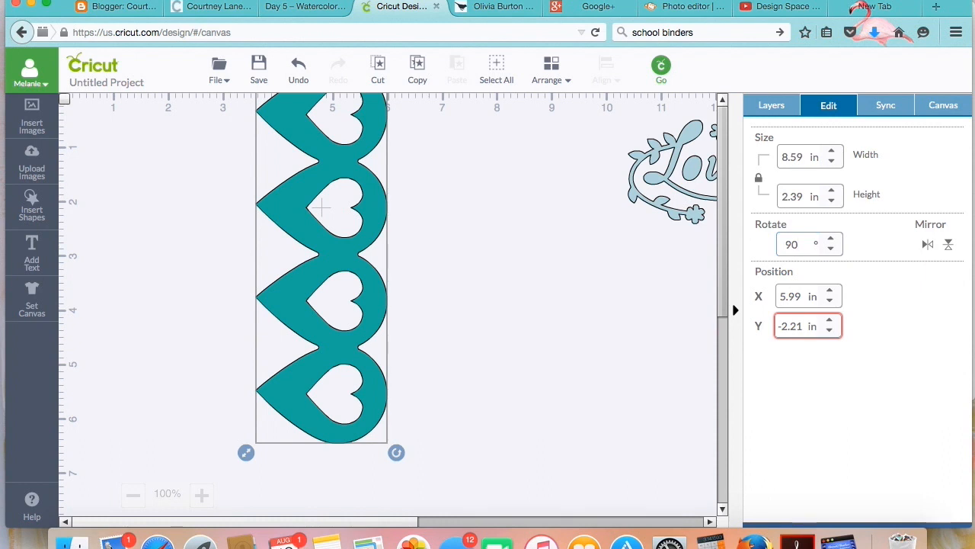
{"action": "double_click", "coordinate": [797, 244]}
{"action": "type", "text": "180"}
{"action": "key", "text": "Return"}
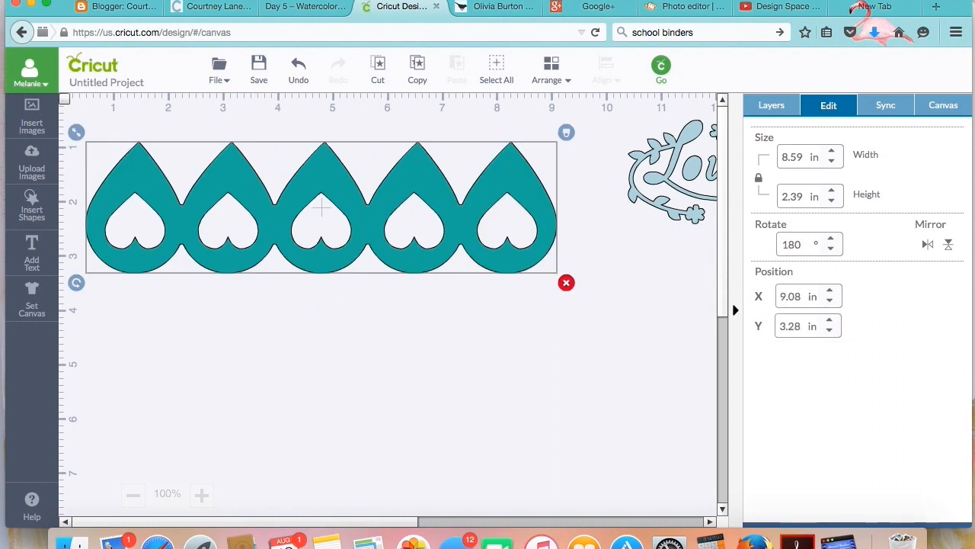
{"action": "double_click", "coordinate": [803, 243]}
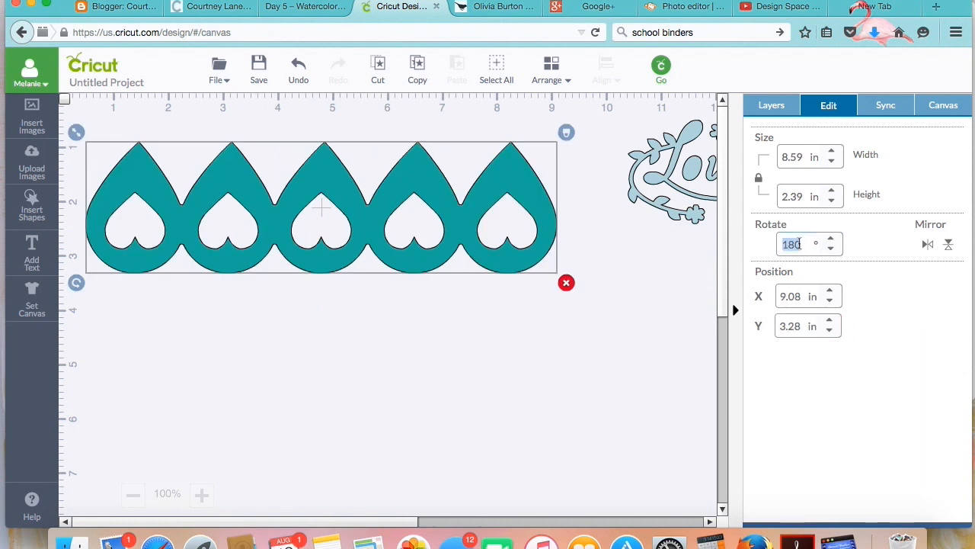
Turn the heart border upright to about 270 degrees with its tips facing right, and move it down onto the canvas
{"action": "left_click", "coordinate": [77, 282]}
{"action": "left_click_drag", "start_coordinate": [76, 282], "coordinate": [304, 131]}
{"action": "left_click_drag", "start_coordinate": [307, 177], "coordinate": [305, 329]}
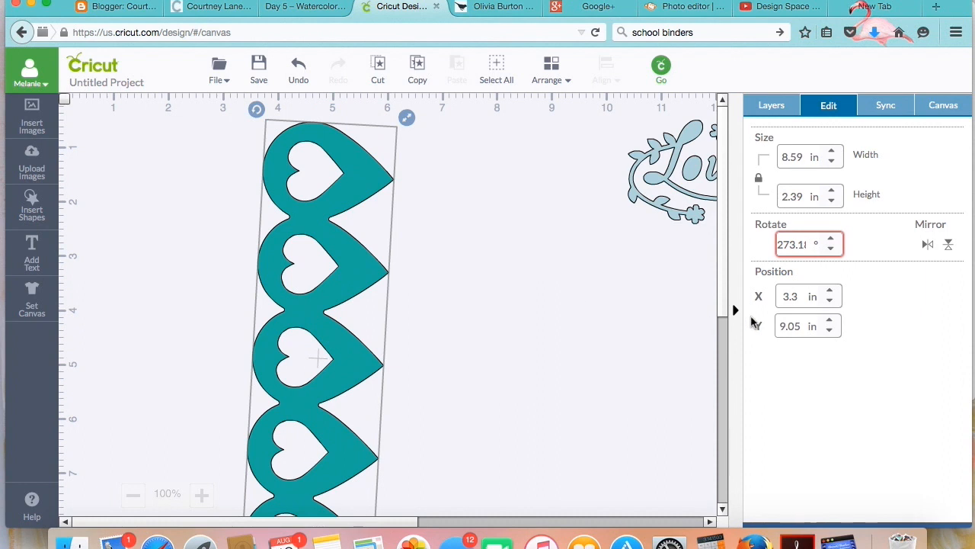
{"action": "left_click", "coordinate": [831, 248]}
{"action": "left_click", "coordinate": [831, 247]}
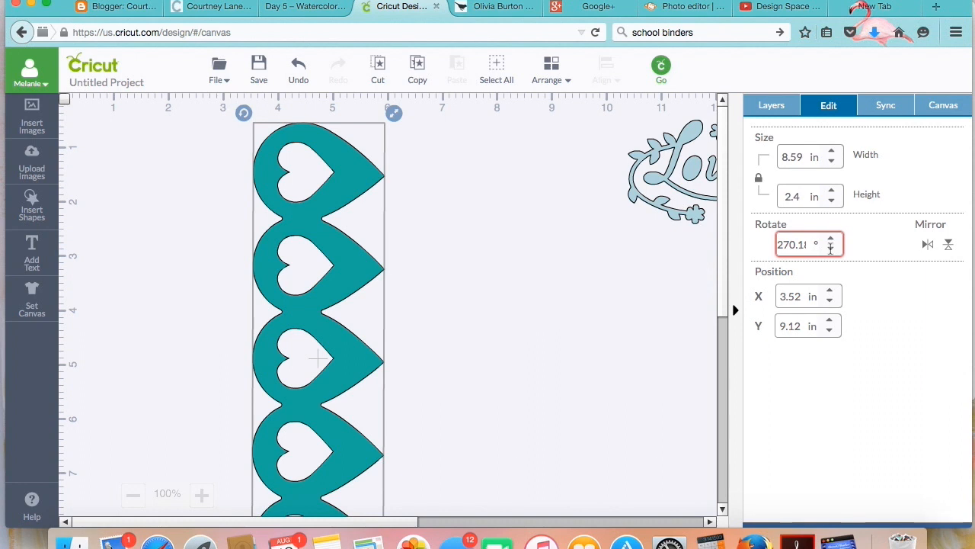
{"action": "left_click", "coordinate": [831, 247]}
{"action": "left_click", "coordinate": [831, 237]}
{"action": "left_click", "coordinate": [531, 283]}
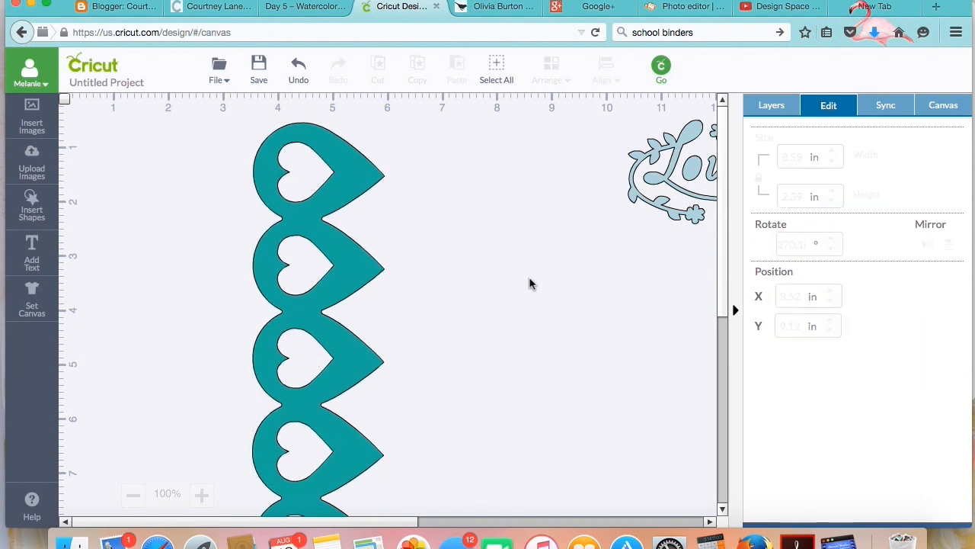
Move the upright heart border toward the canvas's left edge, to about X 2.85 in, Y 12.66 in
{"action": "left_click", "coordinate": [133, 494]}
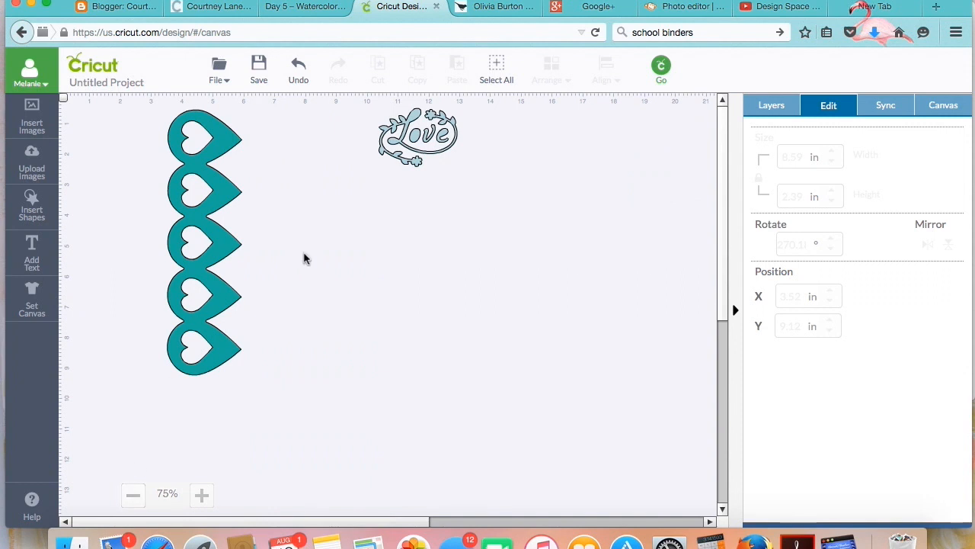
{"action": "left_click_drag", "start_coordinate": [189, 192], "coordinate": [153, 178]}
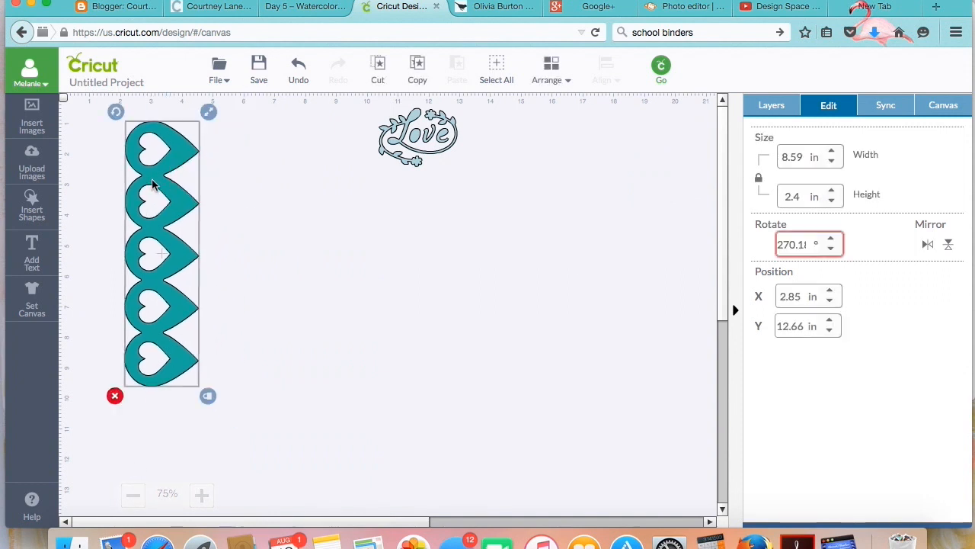
{"action": "left_click", "coordinate": [260, 217]}
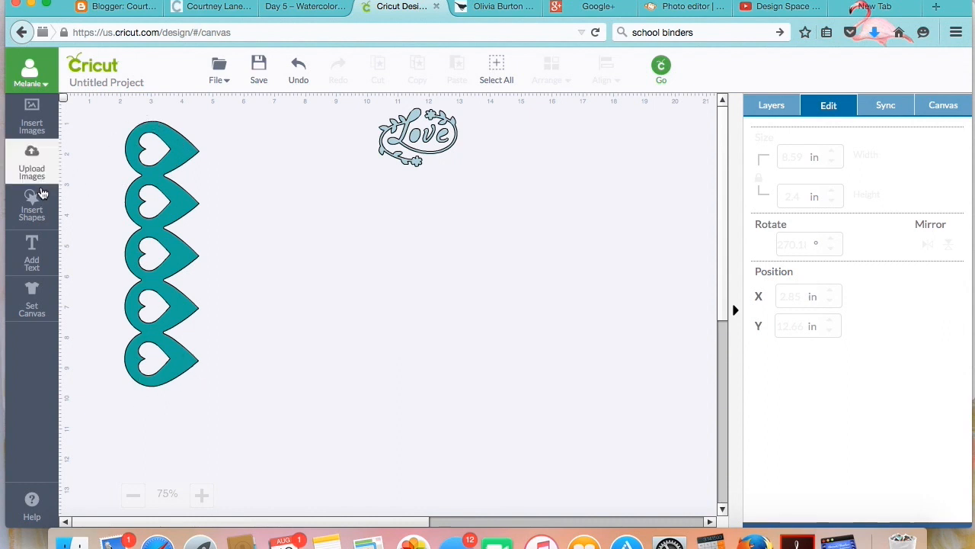
Insert two square shapes and place them one above the other in the empty area below and right of the Love lettering
{"action": "left_click", "coordinate": [37, 211]}
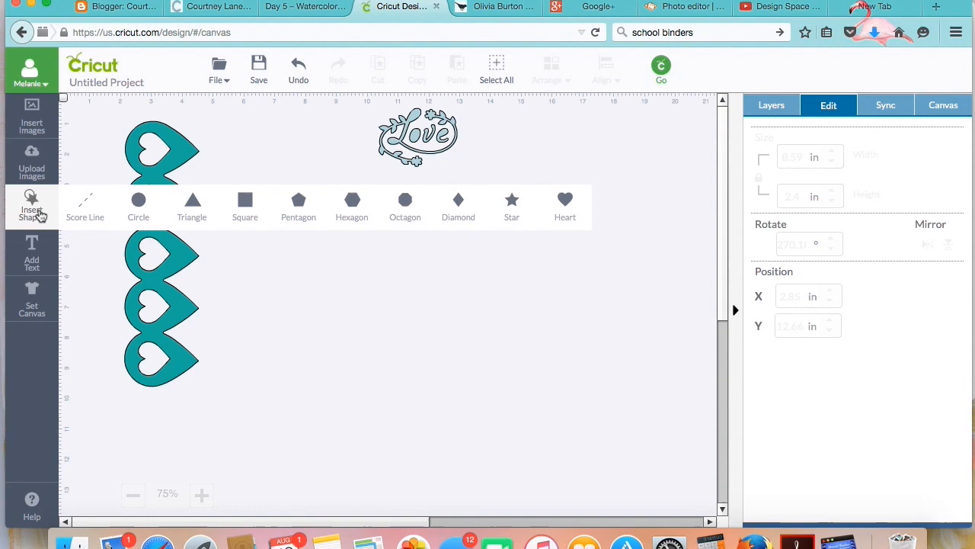
{"action": "left_click", "coordinate": [240, 202]}
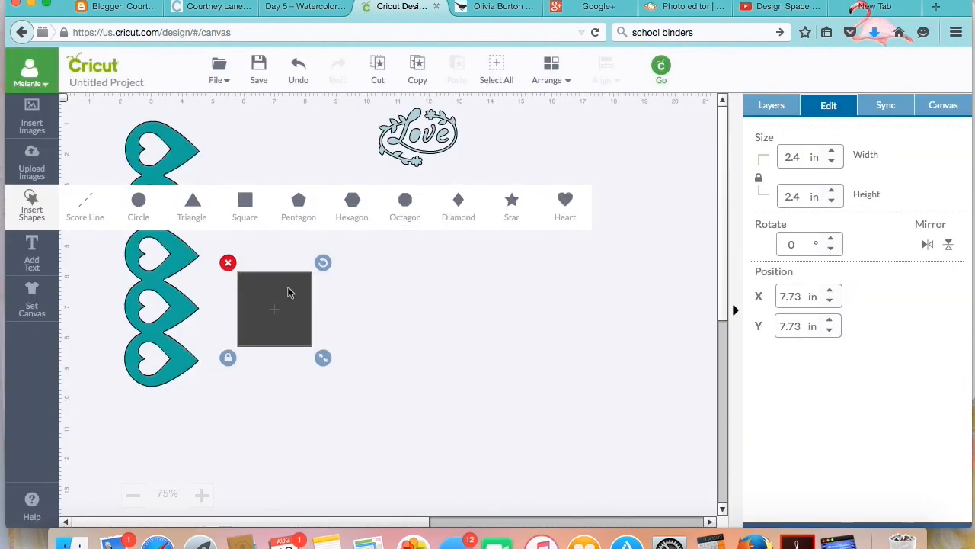
{"action": "left_click_drag", "start_coordinate": [288, 291], "coordinate": [511, 251]}
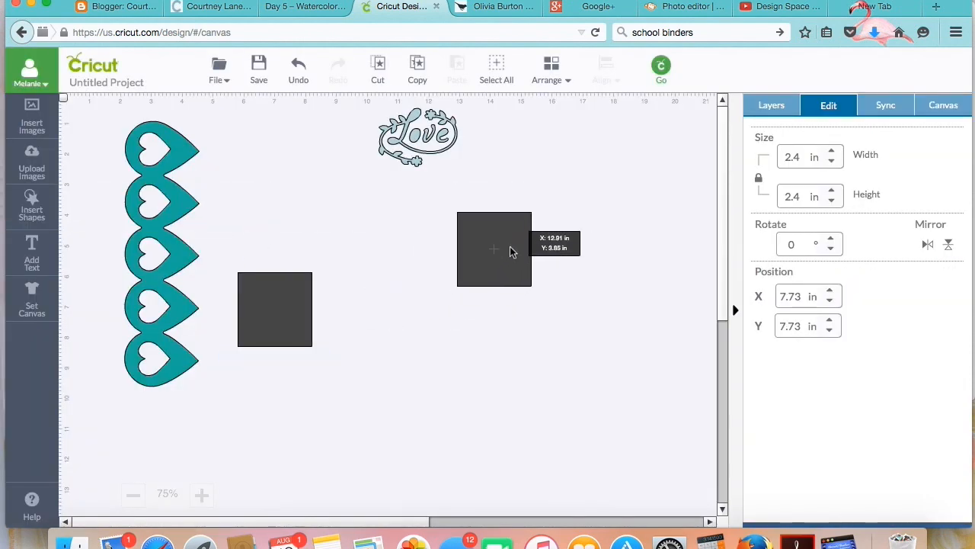
{"action": "left_click_drag", "start_coordinate": [303, 305], "coordinate": [542, 350]}
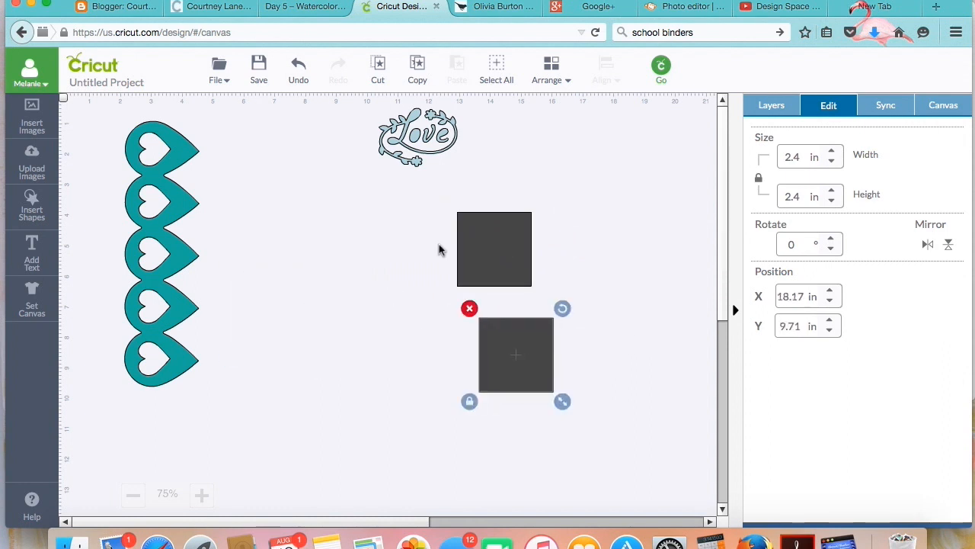
Set the heart border's width to 4.75 in with proportions locked, and move it slightly away from the canvas's left edge
{"action": "left_click", "coordinate": [152, 284]}
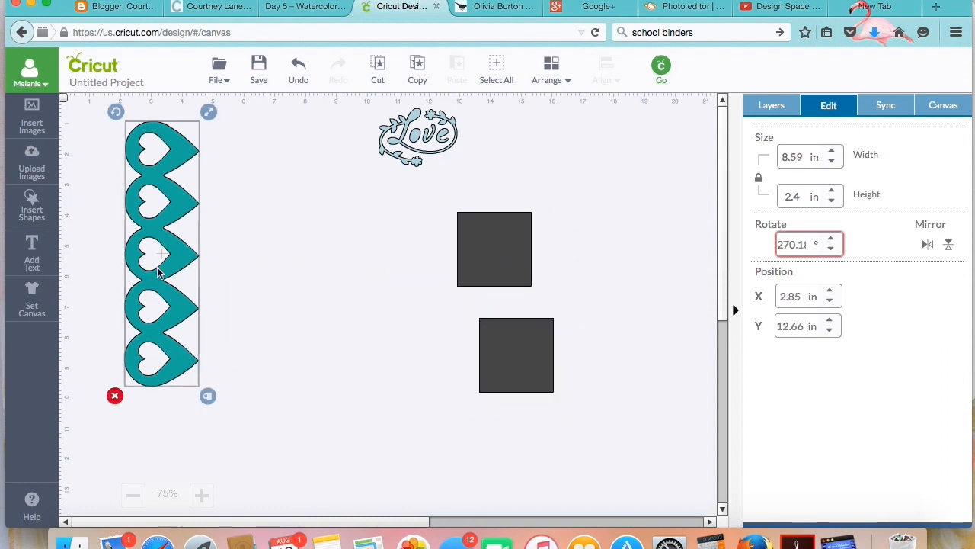
{"action": "double_click", "coordinate": [803, 195]}
{"action": "key", "text": "shift+Tab"}
{"action": "type", "text": "4.75"}
{"action": "key", "text": "Return"}
{"action": "left_click_drag", "start_coordinate": [153, 303], "coordinate": [215, 190]}
Move the upper square between the heart border and the other square, and enlarge it to about 3.51 in
{"action": "left_click_drag", "start_coordinate": [522, 245], "coordinate": [330, 234]}
{"action": "left_click_drag", "start_coordinate": [358, 282], "coordinate": [422, 323]}
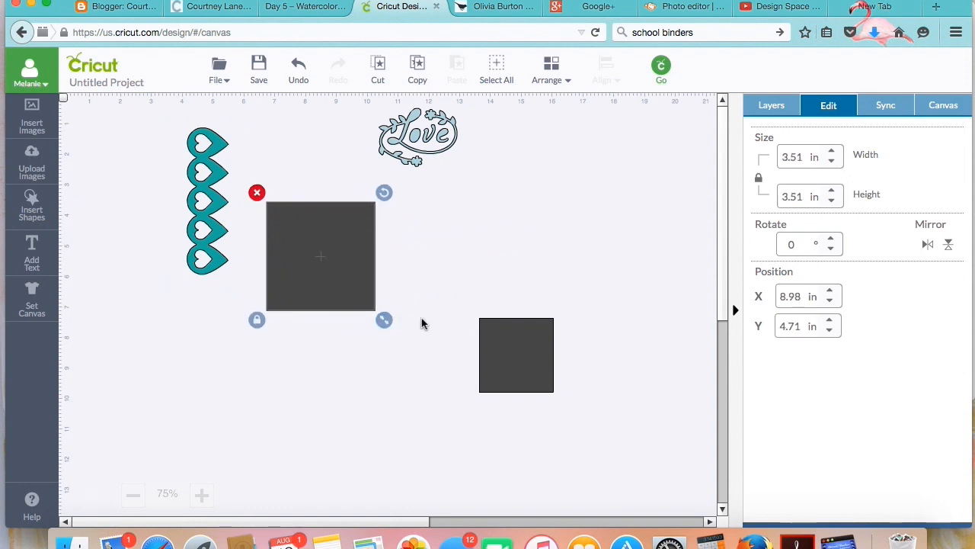
{"action": "left_click_drag", "start_coordinate": [356, 285], "coordinate": [389, 267]}
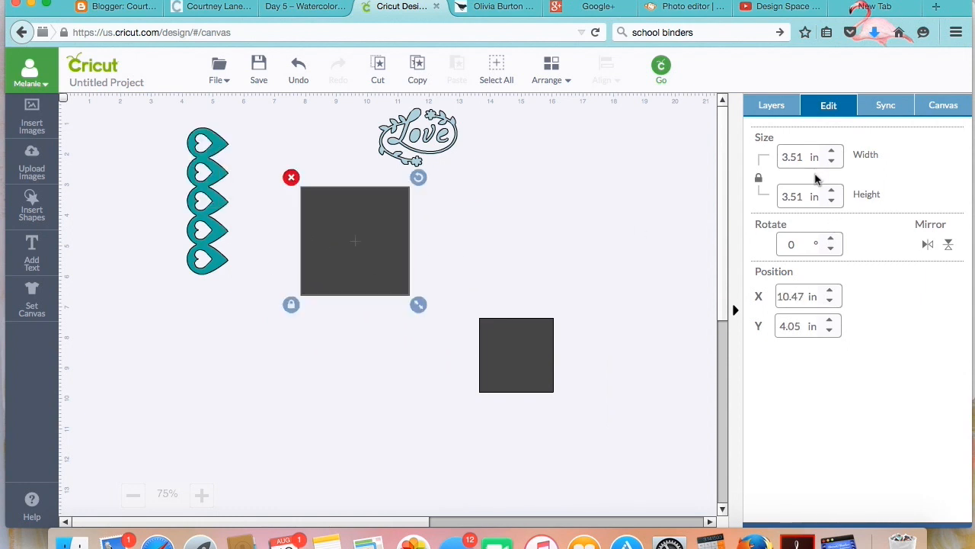
Unlock the larger square's proportions, check the heart border's dimensions, and set the square's width to 1.5 in
{"action": "left_click", "coordinate": [291, 305]}
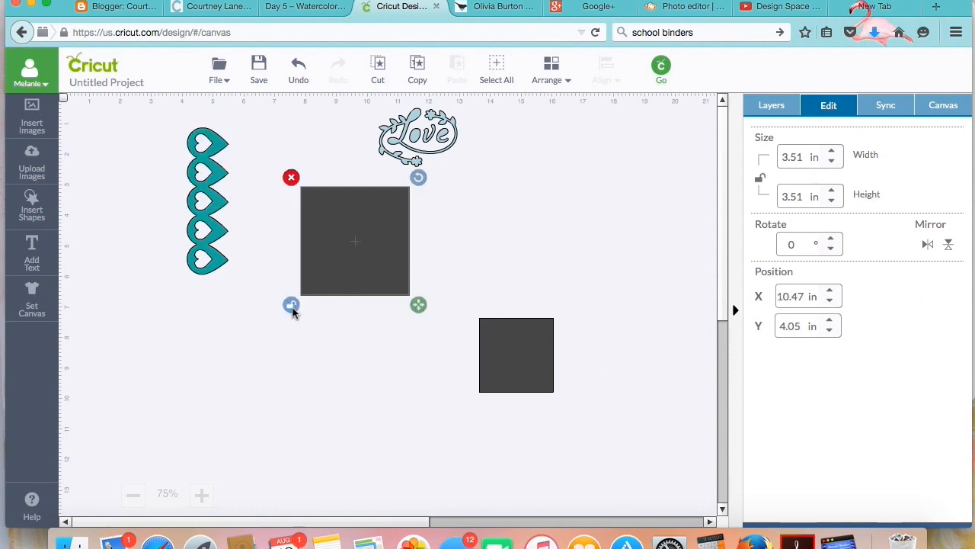
{"action": "left_click", "coordinate": [202, 263]}
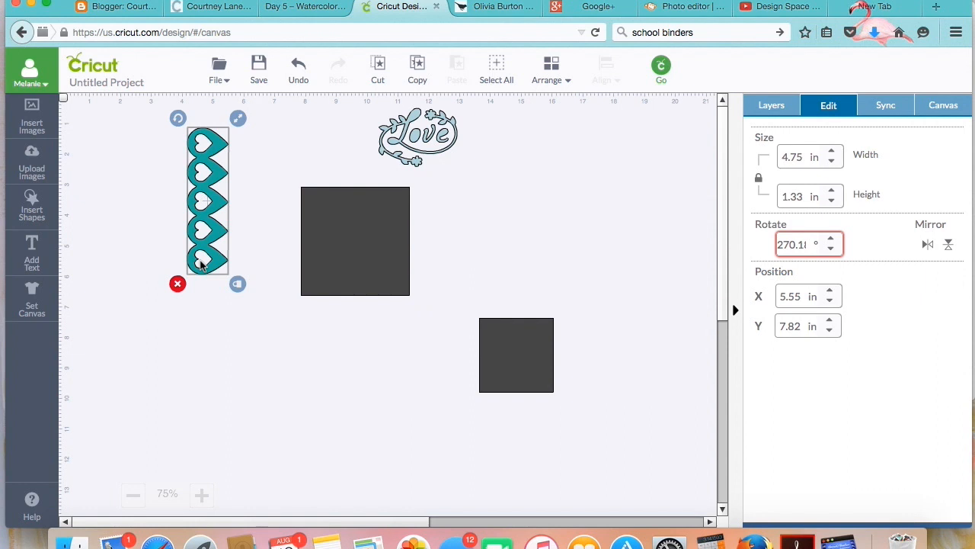
{"action": "left_click", "coordinate": [331, 268]}
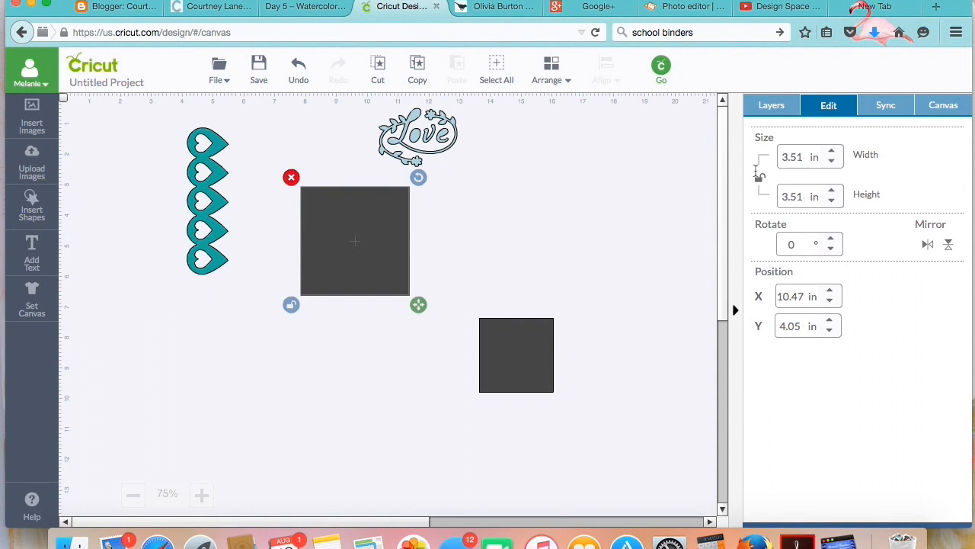
{"action": "left_click", "coordinate": [809, 157]}
{"action": "type", "text": "1.5"}
{"action": "key", "text": "Return"}
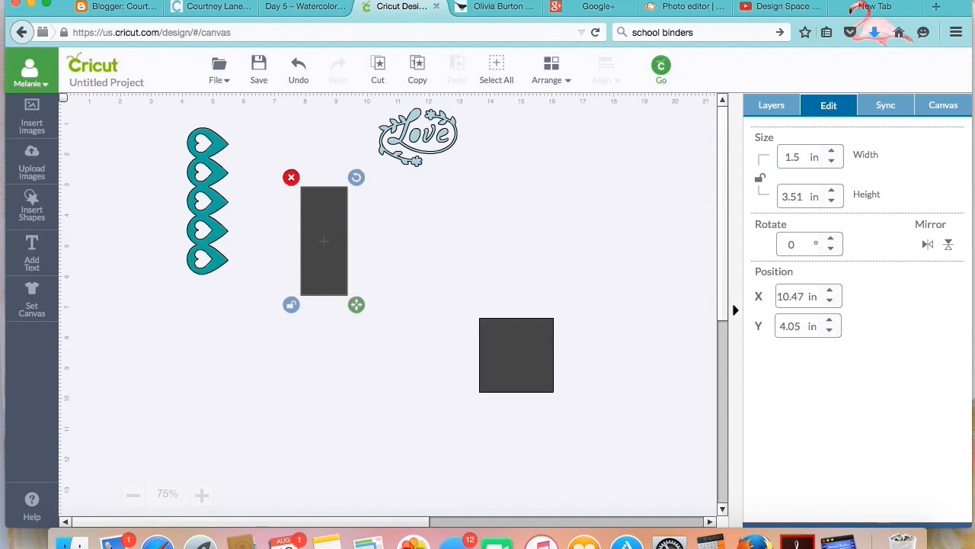
Set the narrow rectangle's height to 4.75 in and move it to the front of the stacking order
{"action": "left_click", "coordinate": [804, 195]}
{"action": "type", "text": "4.75"}
{"action": "key", "text": "Return"}
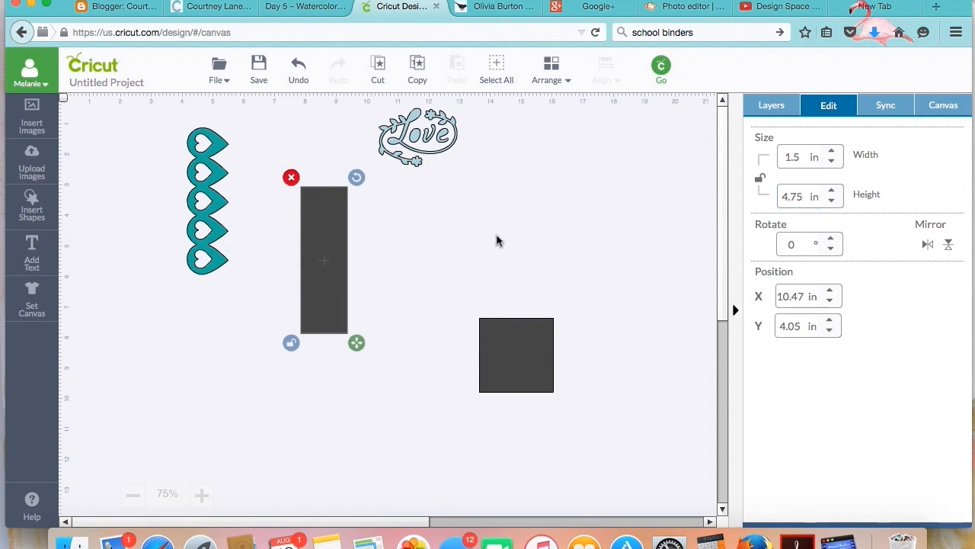
{"action": "left_click", "coordinate": [550, 68]}
{"action": "left_click", "coordinate": [557, 169]}
Shift the heart border slightly down and place the other square just right of the narrow rectangle
{"action": "left_click_drag", "start_coordinate": [201, 180], "coordinate": [192, 205]}
{"action": "left_click_drag", "start_coordinate": [516, 327], "coordinate": [399, 226]}
{"action": "left_click", "coordinate": [318, 253]}
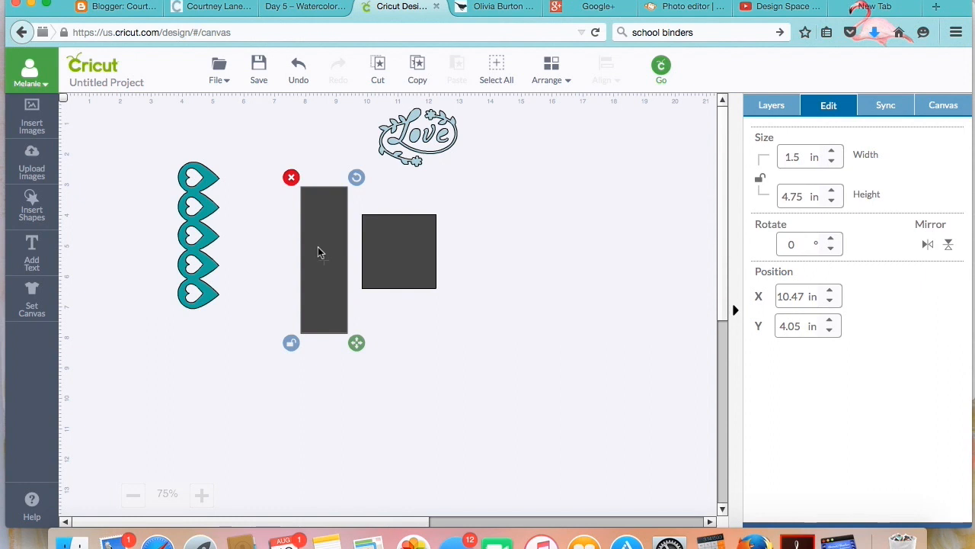
Unlock the remaining square's proportions and size it to 1.75 in wide by 5 in high
{"action": "left_click", "coordinate": [410, 251]}
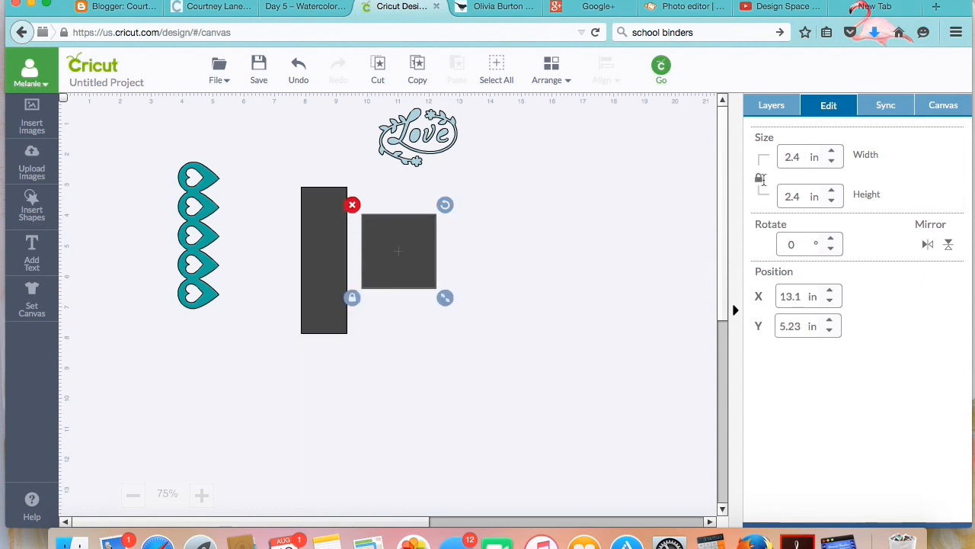
{"action": "double_click", "coordinate": [799, 157]}
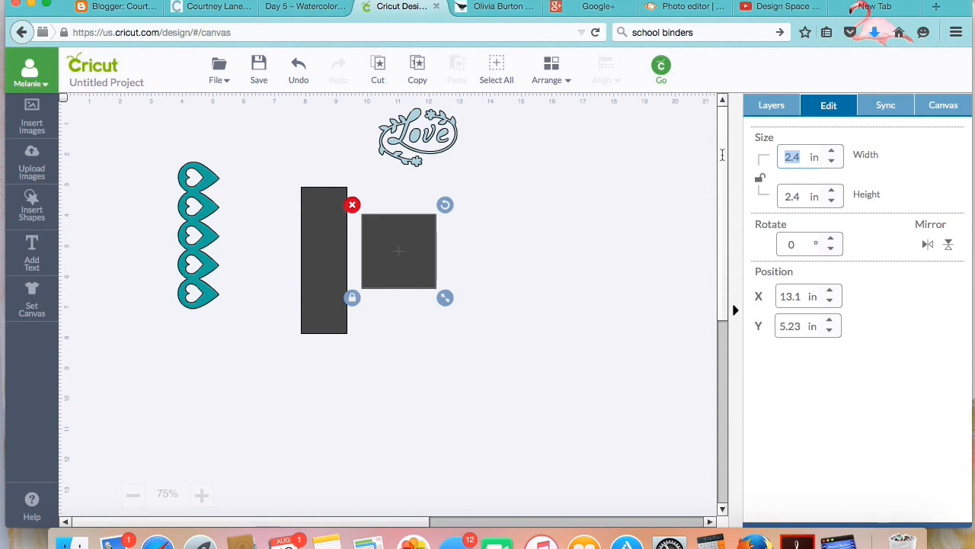
{"action": "type", "text": "1.75"}
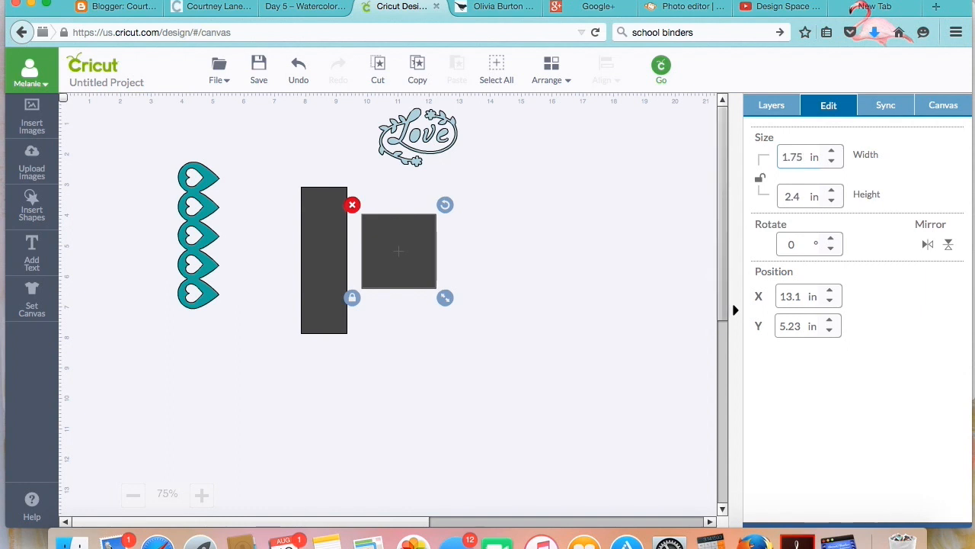
{"action": "double_click", "coordinate": [801, 196]}
{"action": "type", "text": "5"}
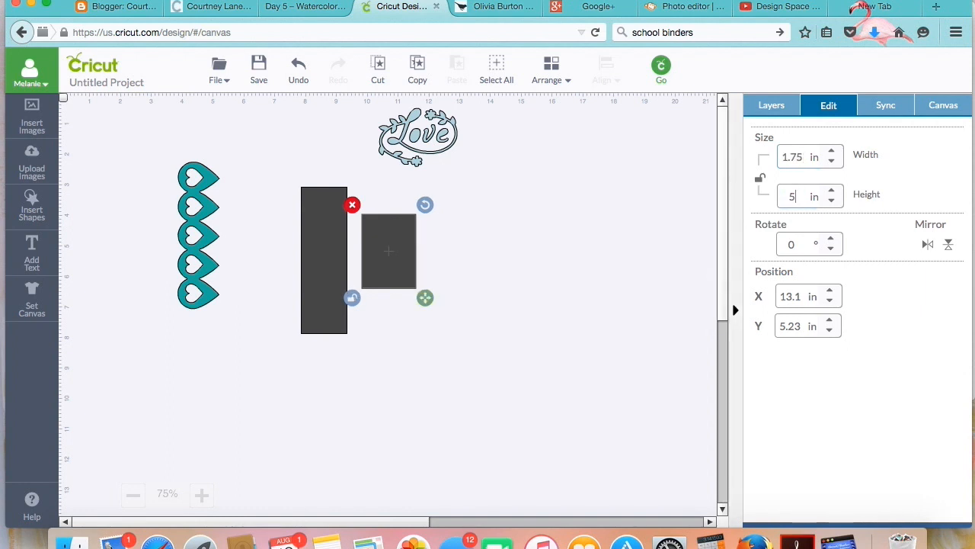
{"action": "key", "text": "Return"}
Place the smaller rectangle on top of the larger one and center-align the two
{"action": "left_click_drag", "start_coordinate": [332, 281], "coordinate": [395, 305]}
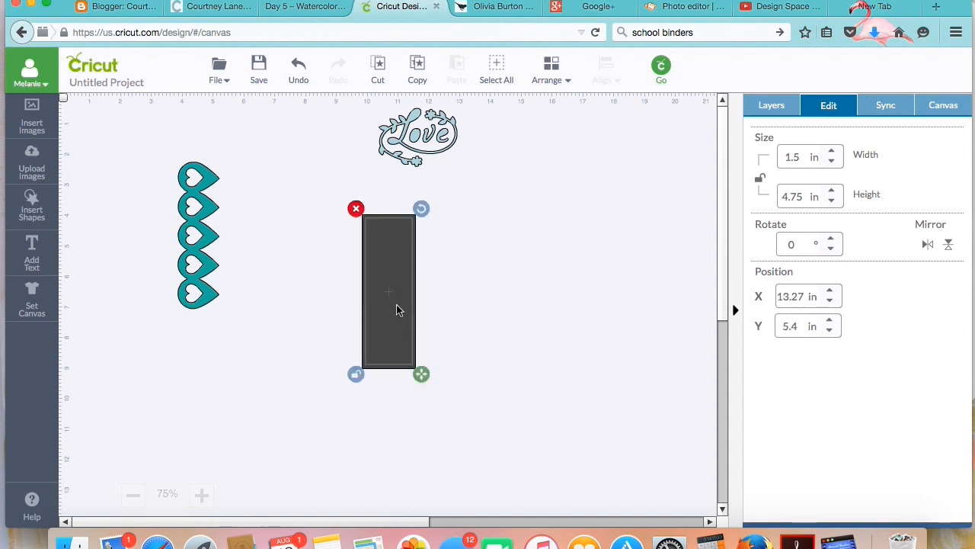
{"action": "left_click", "coordinate": [333, 209]}
{"action": "left_click_drag", "start_coordinate": [337, 191], "coordinate": [466, 408]}
{"action": "left_click", "coordinate": [610, 63]}
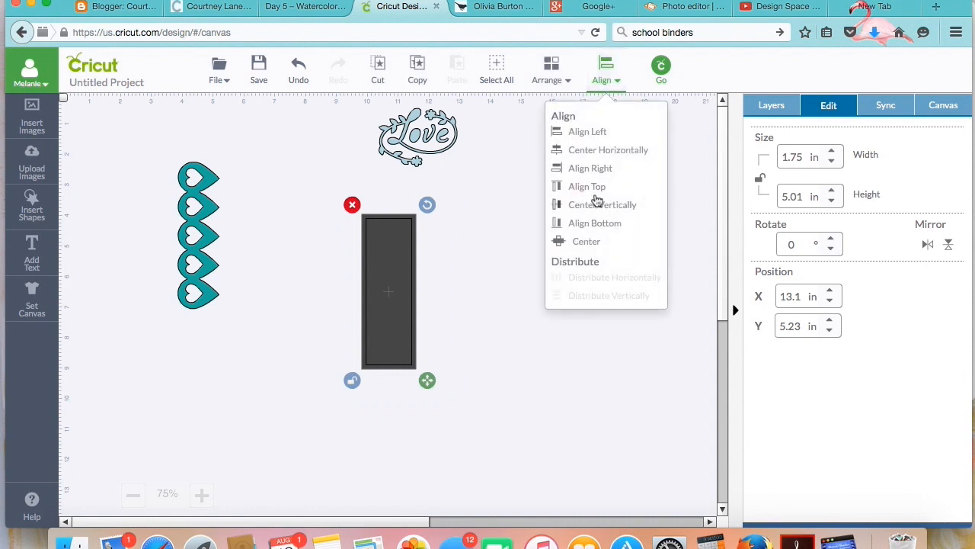
{"action": "left_click", "coordinate": [593, 250]}
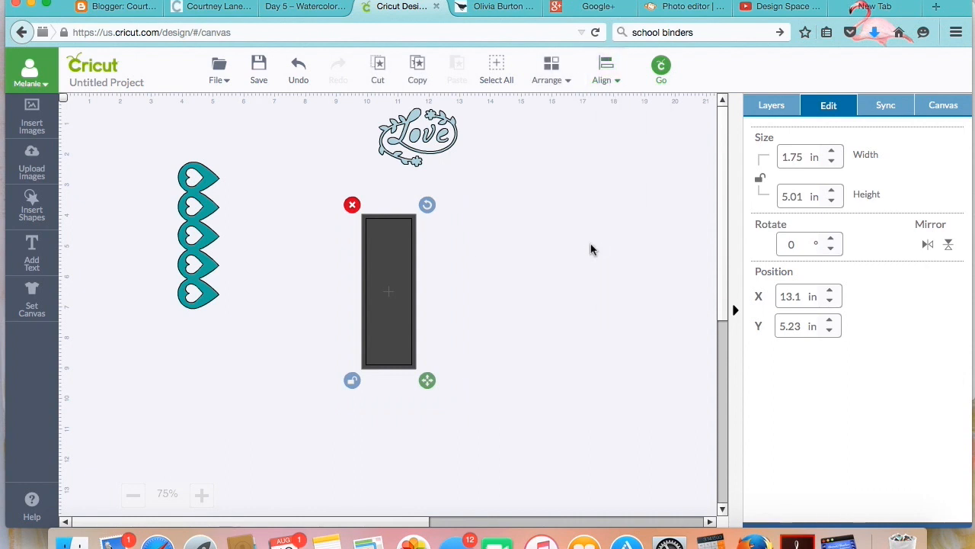
Slice the two stacked rectangles and move the solid inner rectangle out of the frame to the empty area on its right
{"action": "left_click", "coordinate": [778, 109]}
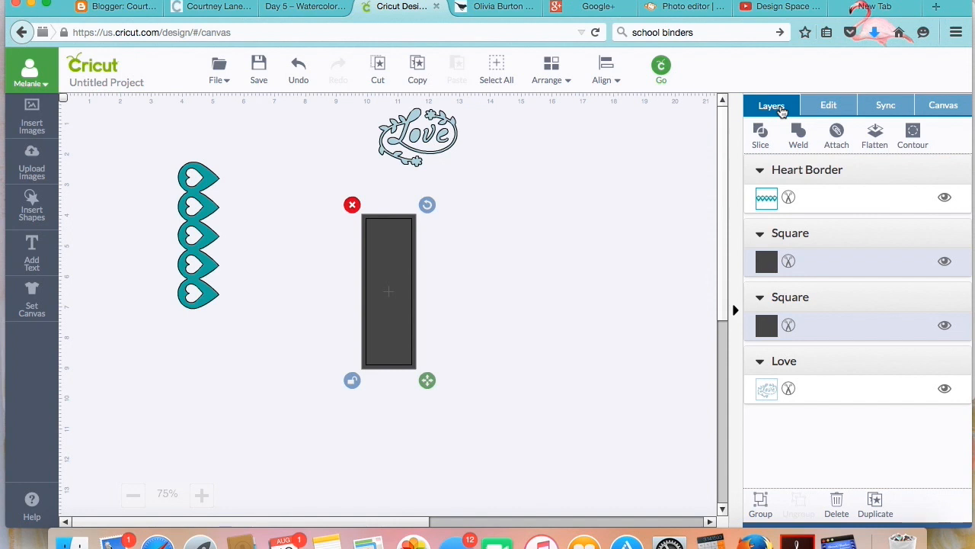
{"action": "left_click", "coordinate": [762, 135]}
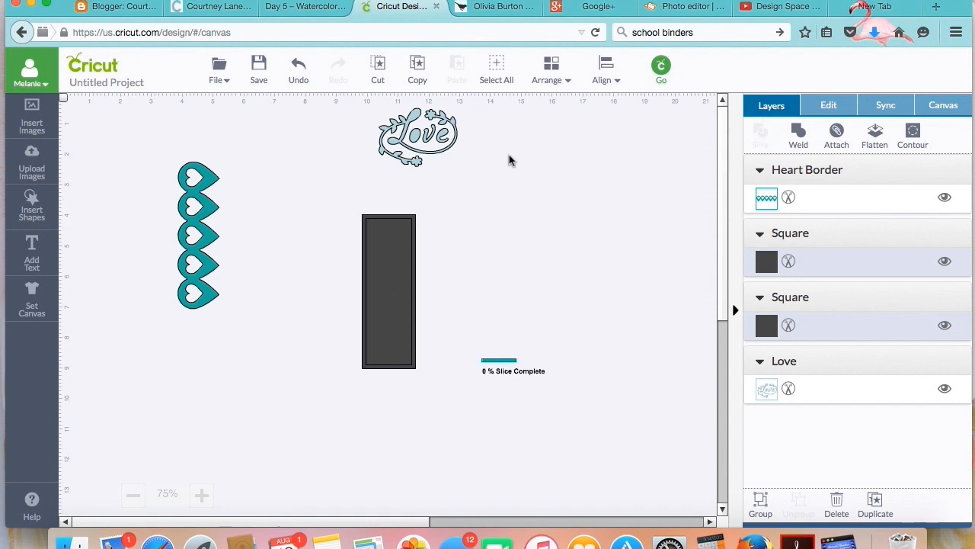
{"action": "left_click", "coordinate": [402, 282]}
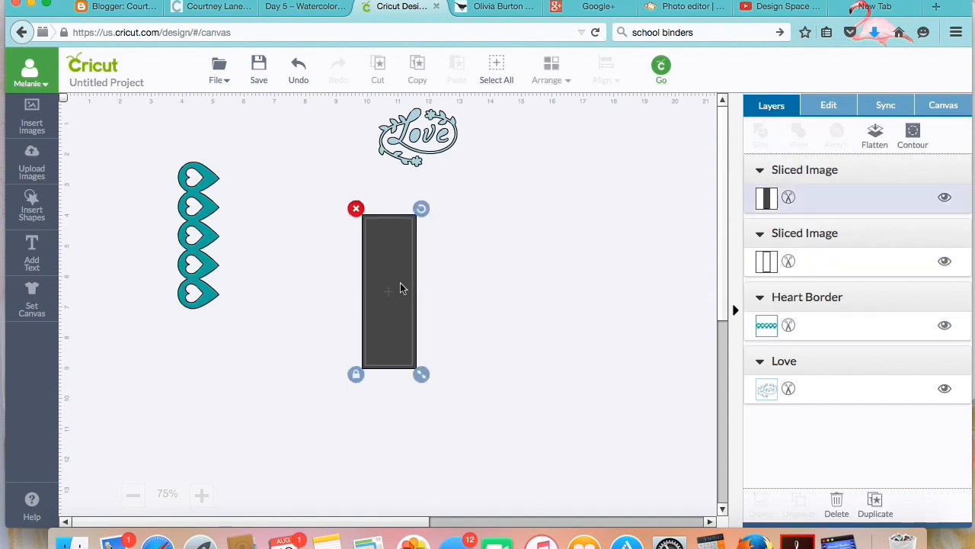
{"action": "left_click_drag", "start_coordinate": [402, 282], "coordinate": [563, 299]}
Move the sliced frame around the heart border and shrink it slightly so it fits closely
{"action": "left_click_drag", "start_coordinate": [414, 310], "coordinate": [222, 254]}
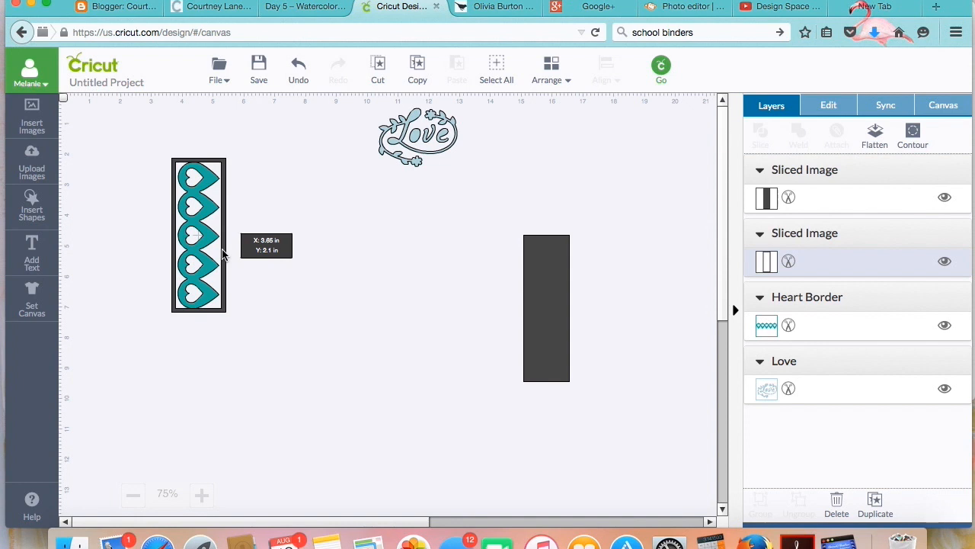
{"action": "left_click_drag", "start_coordinate": [222, 255], "coordinate": [222, 255]}
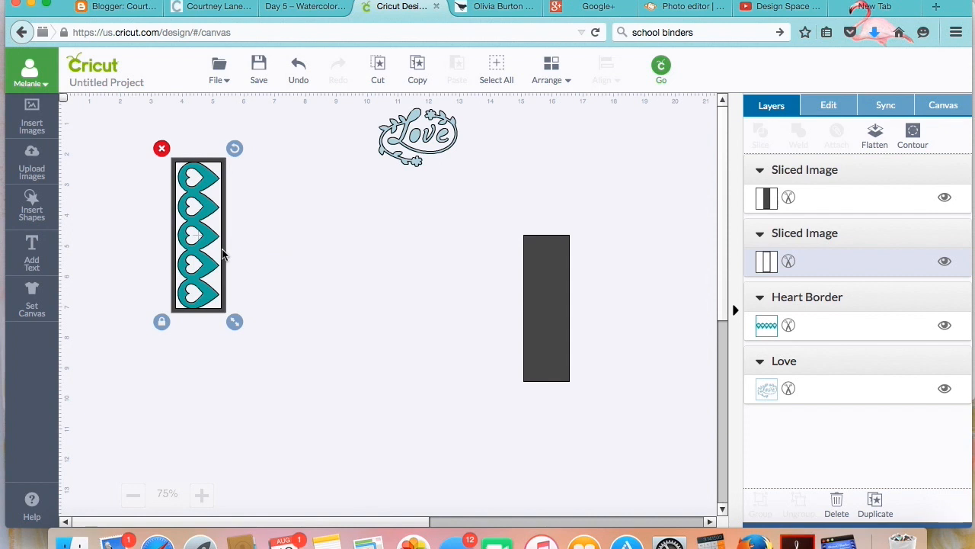
{"action": "left_click_drag", "start_coordinate": [240, 312], "coordinate": [236, 313]}
{"action": "left_click_drag", "start_coordinate": [223, 281], "coordinate": [222, 277]}
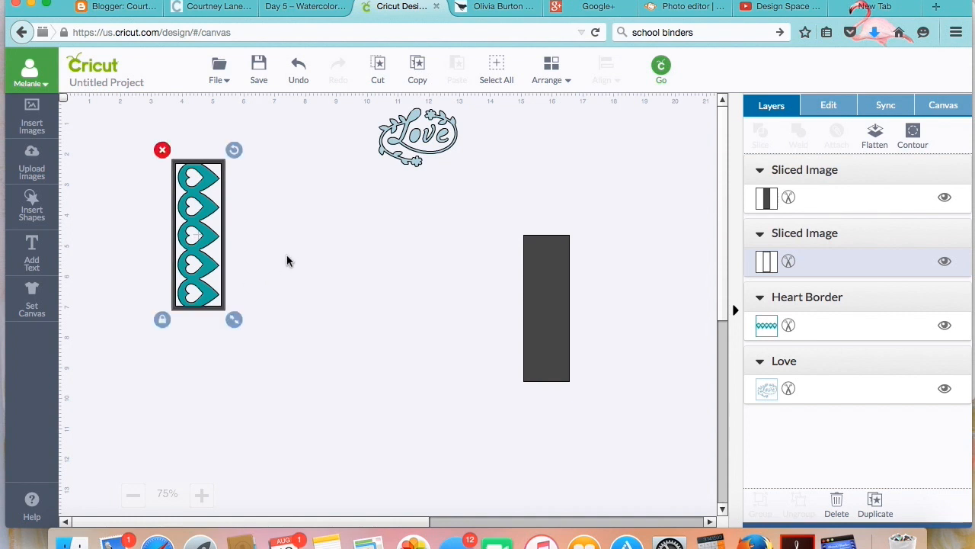
Unlock the frame's proportions, narrow it so its side touches the heart points, and adjust its position around the border
{"action": "left_click", "coordinate": [287, 255]}
{"action": "left_click", "coordinate": [222, 265]}
{"action": "left_click", "coordinate": [161, 320]}
{"action": "left_click_drag", "start_coordinate": [229, 317], "coordinate": [227, 317]}
{"action": "left_click_drag", "start_coordinate": [218, 265], "coordinate": [218, 266]}
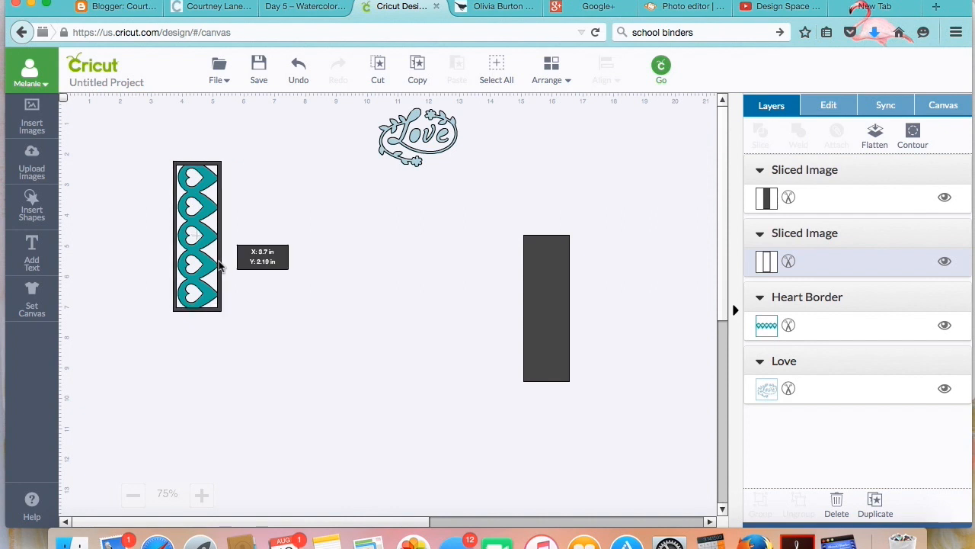
{"action": "left_click_drag", "start_coordinate": [218, 266], "coordinate": [218, 265]}
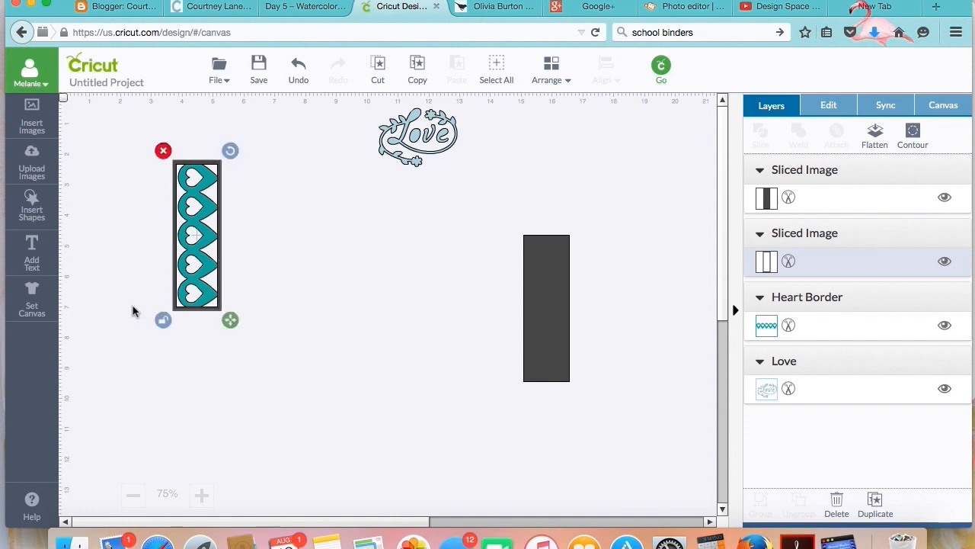
Weld the frame and the heart border into one shape and move it slightly to the right
{"action": "left_click", "coordinate": [116, 310]}
{"action": "left_click_drag", "start_coordinate": [153, 140], "coordinate": [273, 345]}
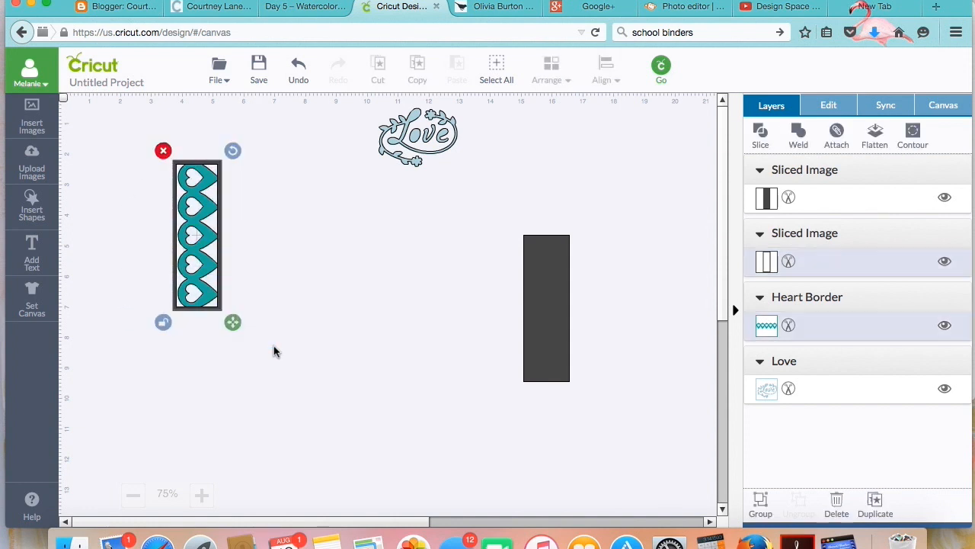
{"action": "left_click", "coordinate": [800, 139]}
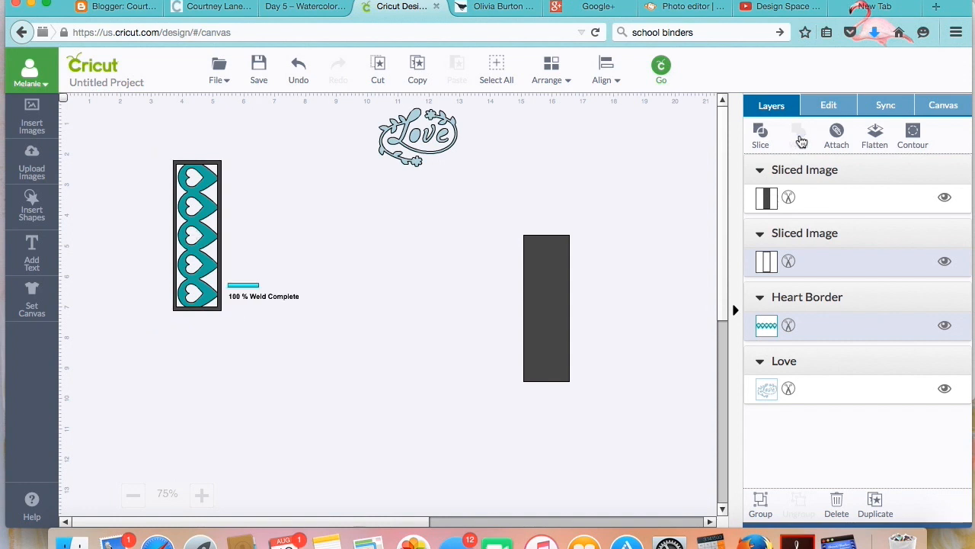
{"action": "left_click_drag", "start_coordinate": [188, 243], "coordinate": [265, 231]}
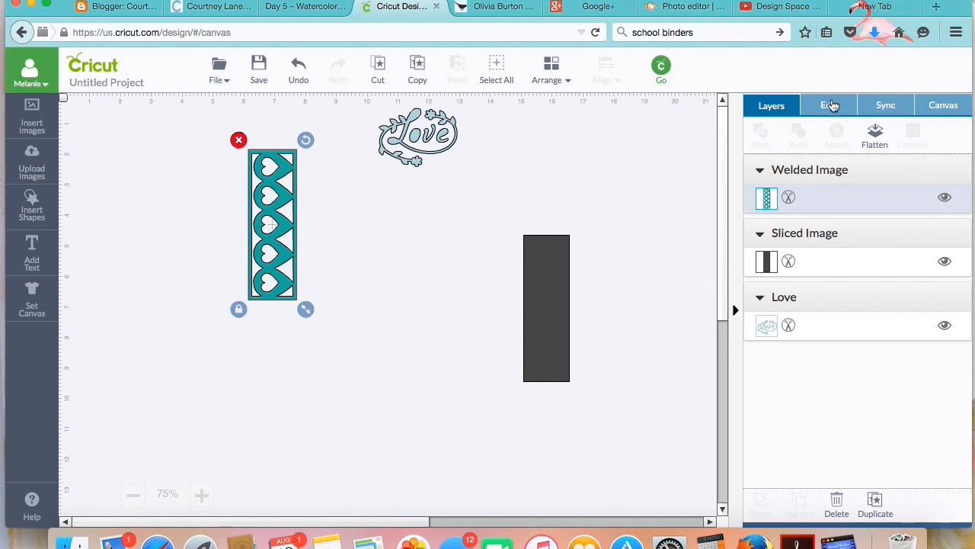
Change the welded heart border's color to white
{"action": "left_click", "coordinate": [763, 197]}
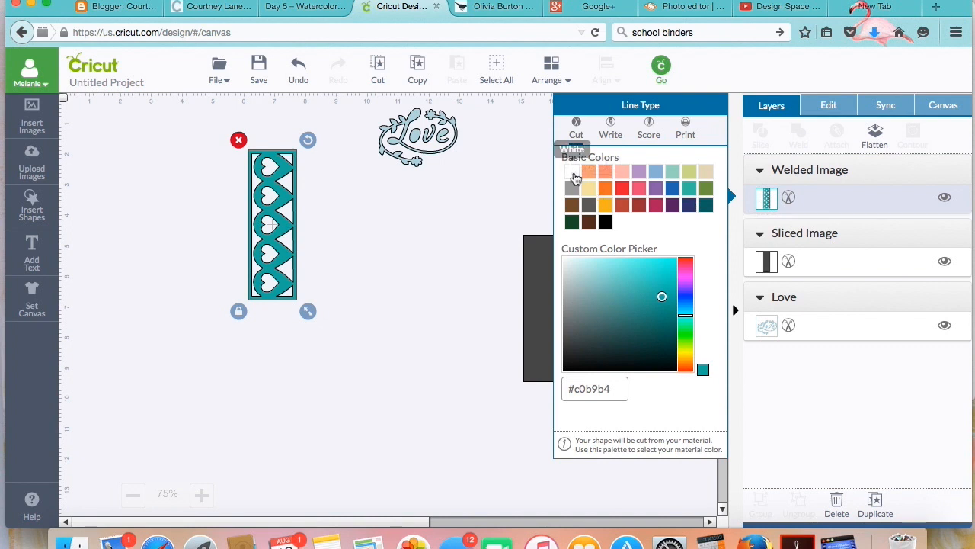
{"action": "left_click", "coordinate": [572, 171]}
{"action": "left_click", "coordinate": [372, 260]}
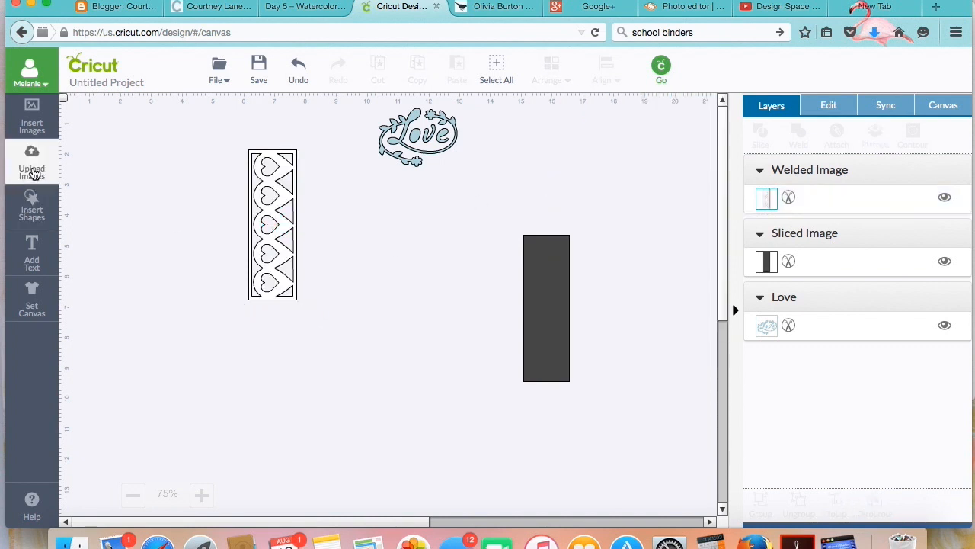
Move the solid rectangle beside the heart border and color it navy blue (#2c356d)
{"action": "left_click_drag", "start_coordinate": [543, 326], "coordinate": [341, 259]}
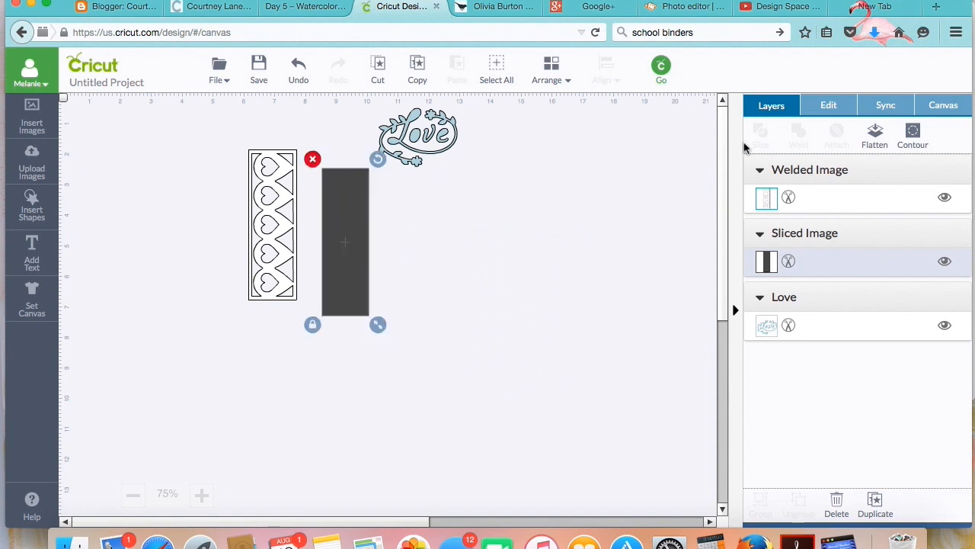
{"action": "left_click", "coordinate": [767, 261]}
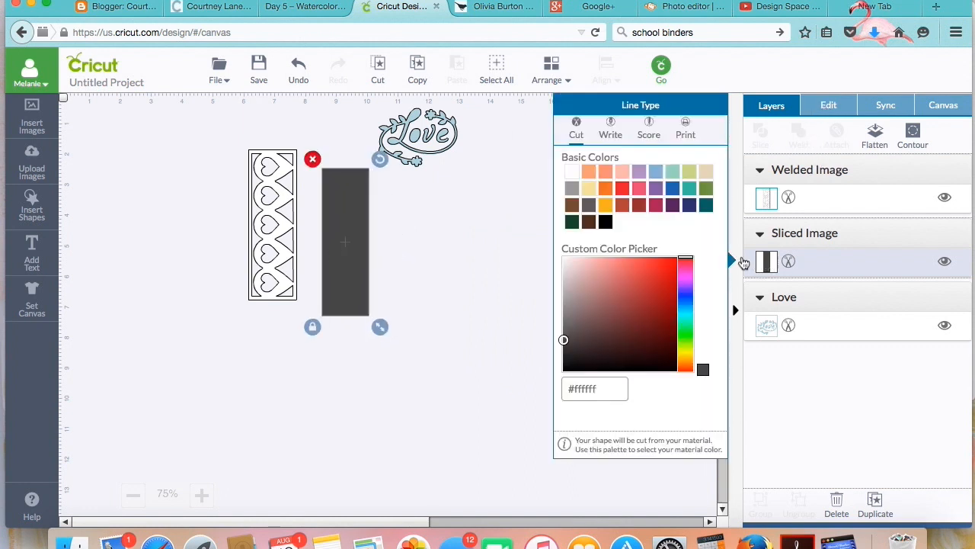
{"action": "left_click", "coordinate": [689, 207]}
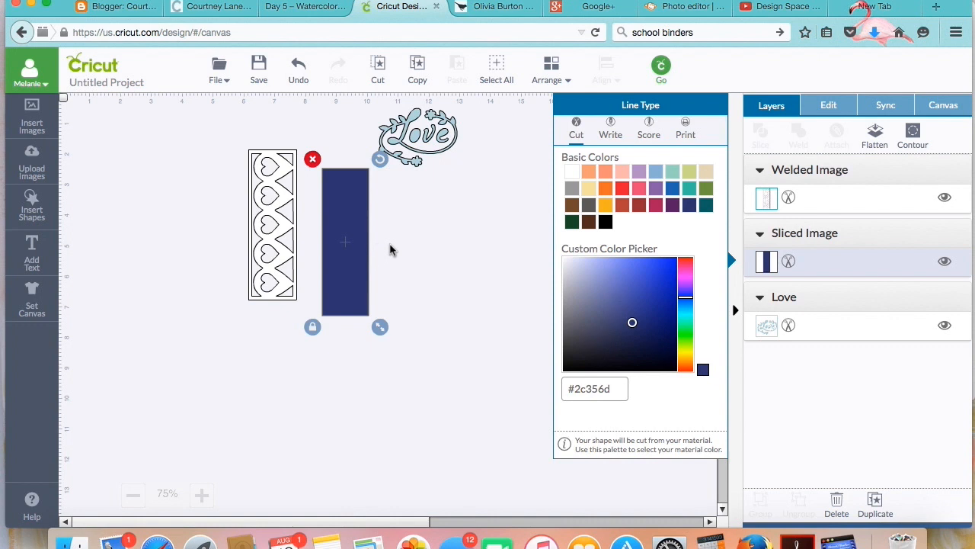
{"action": "left_click", "coordinate": [127, 251]}
Insert circle shapes, shrink one to cover the border's top heart, and delete the extra large circle
{"action": "left_click", "coordinate": [27, 212]}
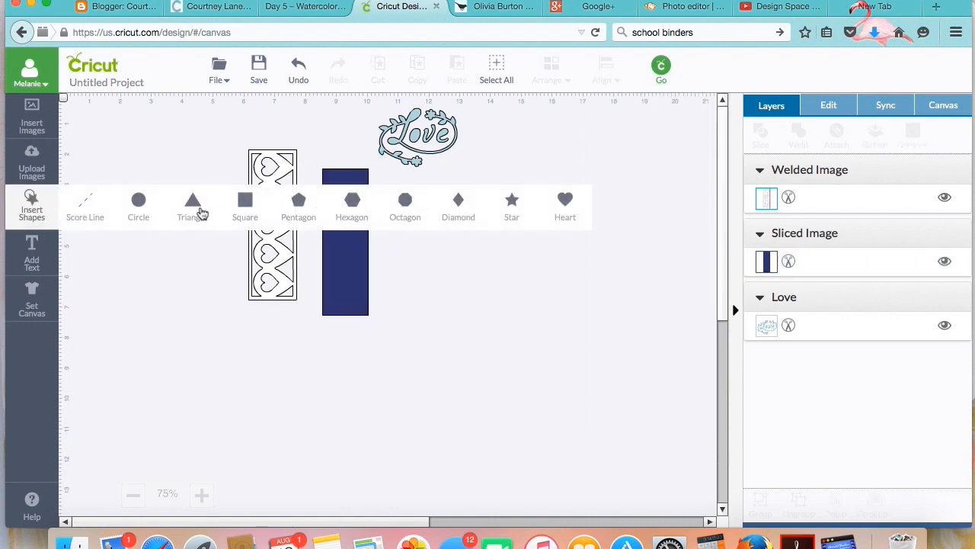
{"action": "left_click", "coordinate": [139, 201]}
{"action": "left_click", "coordinate": [139, 201]}
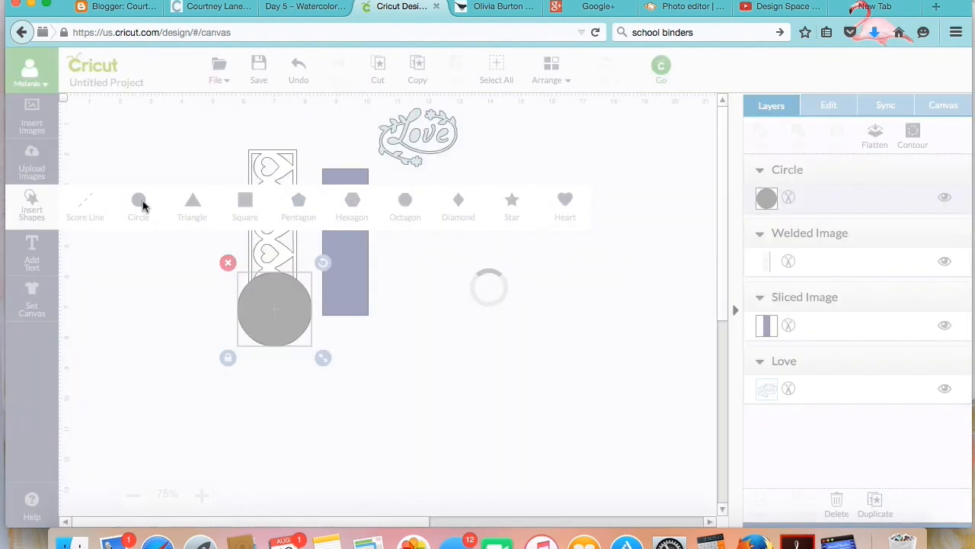
{"action": "left_click_drag", "start_coordinate": [281, 317], "coordinate": [290, 198]}
{"action": "left_click_drag", "start_coordinate": [331, 235], "coordinate": [287, 192]}
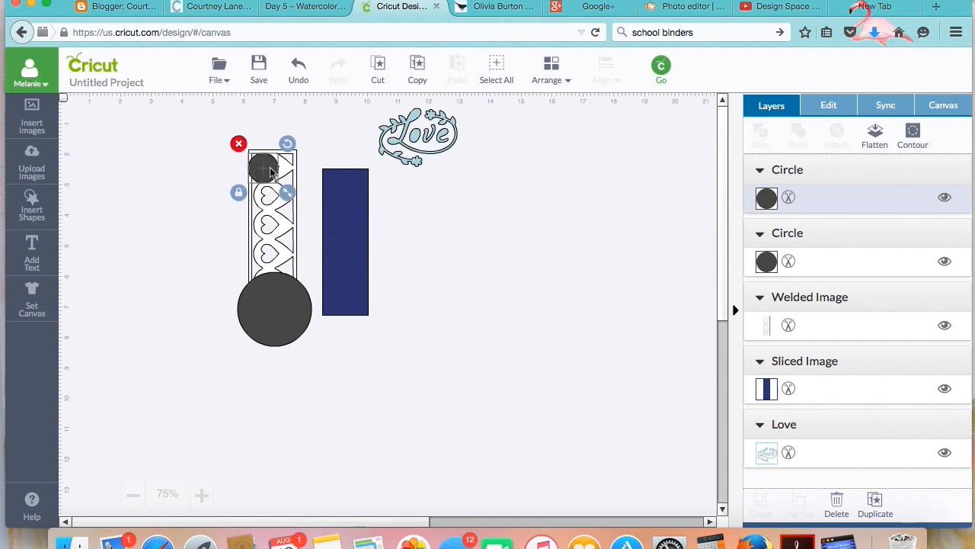
{"action": "left_click_drag", "start_coordinate": [260, 169], "coordinate": [294, 188]}
{"action": "left_click_drag", "start_coordinate": [288, 305], "coordinate": [472, 306]}
{"action": "left_click", "coordinate": [421, 263]}
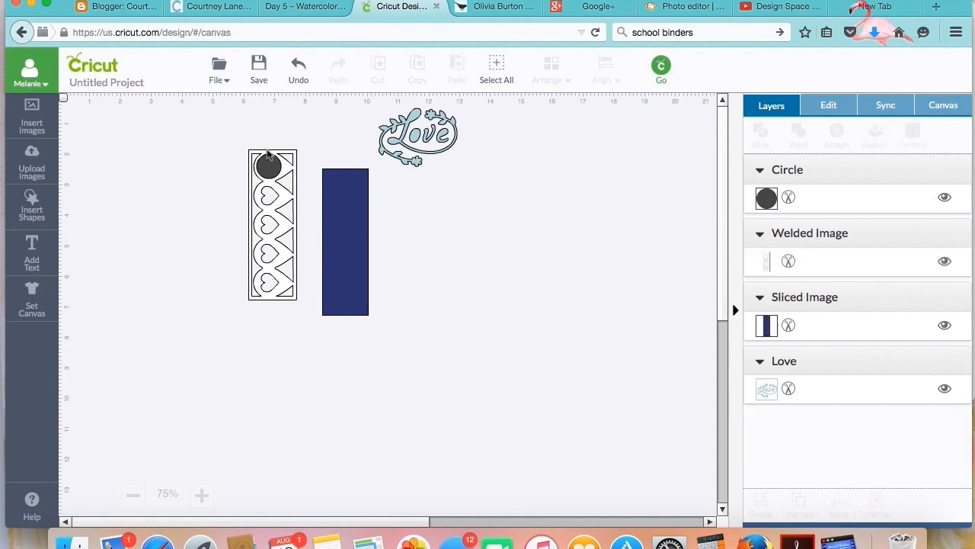
Duplicate the small circle four times
{"action": "left_click", "coordinate": [269, 162]}
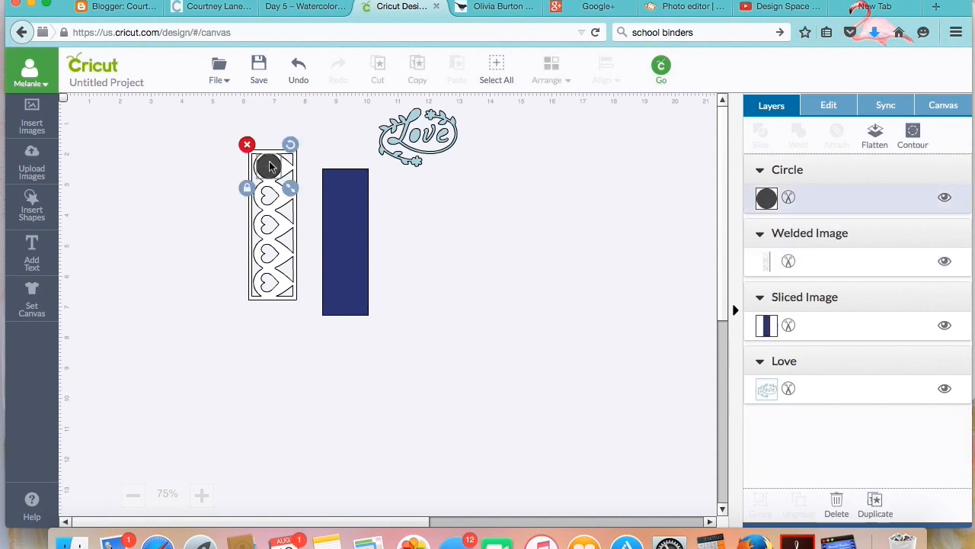
{"action": "left_click", "coordinate": [874, 500]}
{"action": "left_click", "coordinate": [874, 500]}
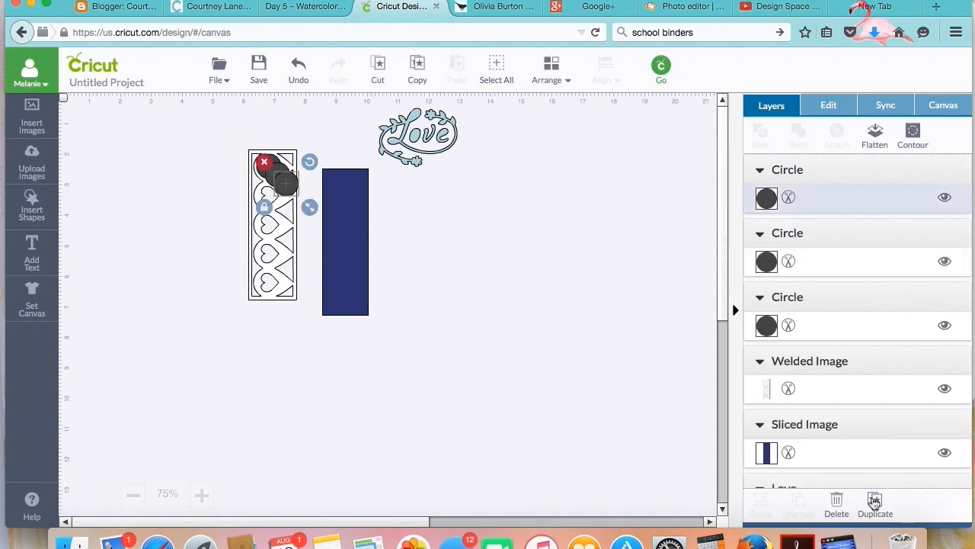
{"action": "left_click", "coordinate": [875, 500]}
{"action": "left_click", "coordinate": [874, 501]}
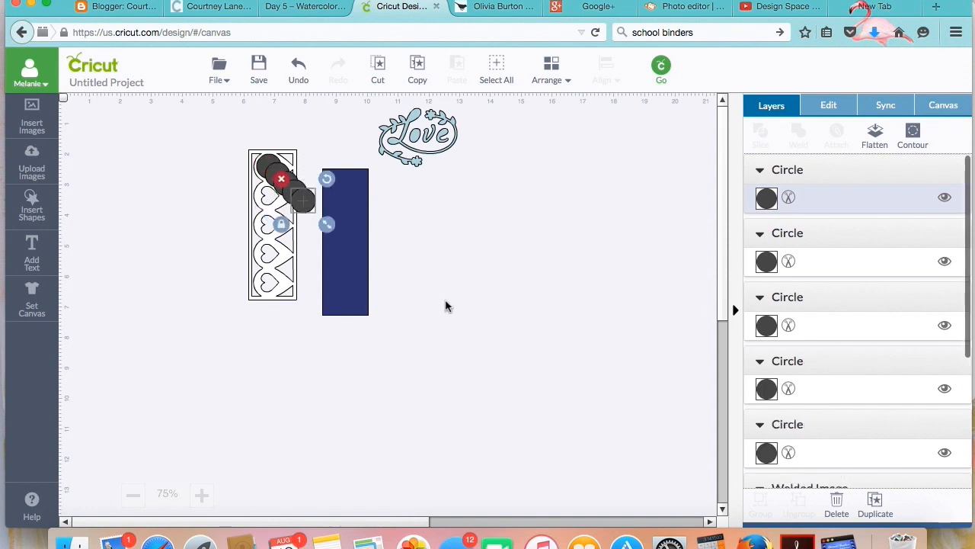
Place the four circle copies over the remaining hearts of the border
{"action": "left_click_drag", "start_coordinate": [305, 200], "coordinate": [272, 282]}
{"action": "left_click_drag", "start_coordinate": [296, 193], "coordinate": [268, 256]}
{"action": "left_click_drag", "start_coordinate": [288, 183], "coordinate": [271, 213]}
{"action": "left_click_drag", "start_coordinate": [279, 177], "coordinate": [268, 200]}
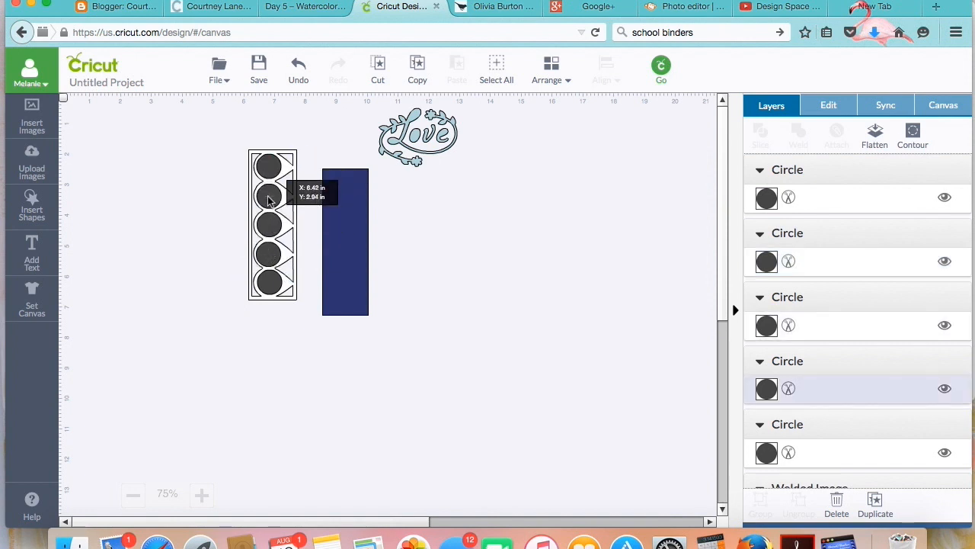
Move the navy panel away from the heart border and bring the border frame in front of the circles
{"action": "left_click_drag", "start_coordinate": [348, 229], "coordinate": [505, 249]}
{"action": "left_click_drag", "start_coordinate": [226, 138], "coordinate": [287, 197]}
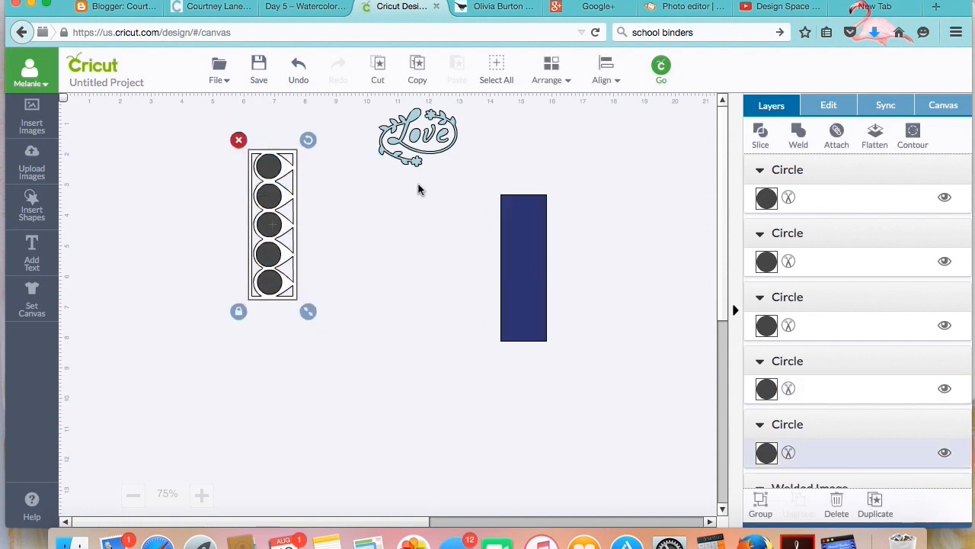
{"action": "left_click", "coordinate": [607, 76]}
{"action": "left_click", "coordinate": [550, 70]}
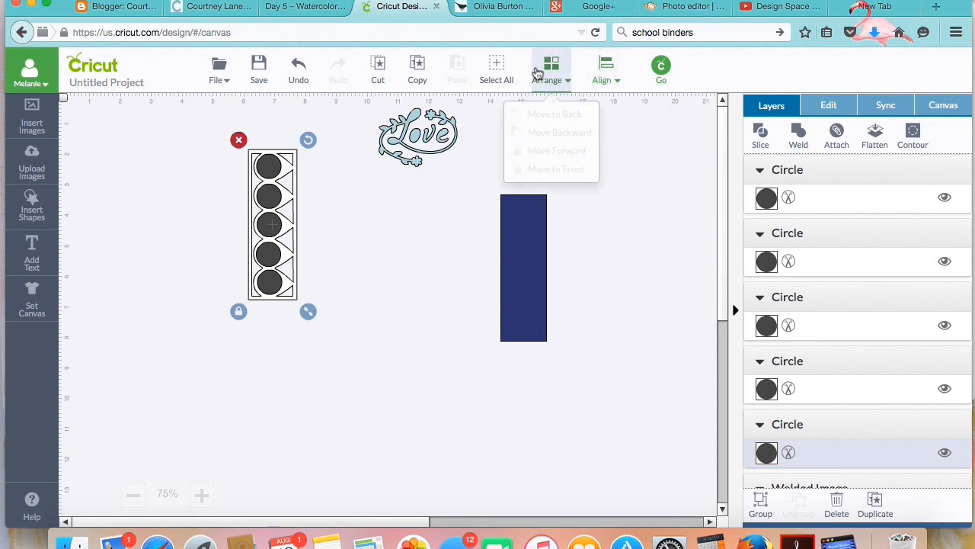
{"action": "left_click", "coordinate": [356, 208]}
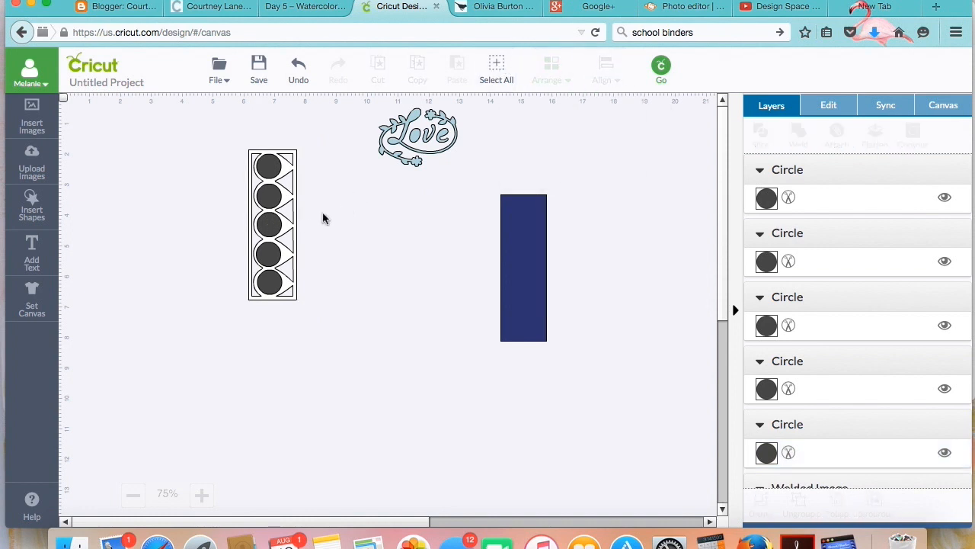
{"action": "left_click", "coordinate": [289, 257]}
{"action": "left_click", "coordinate": [550, 72]}
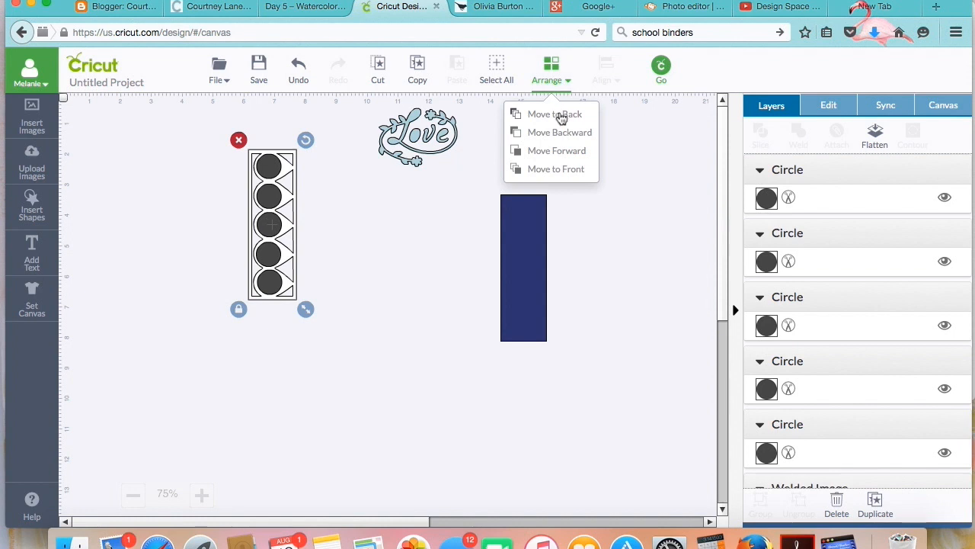
{"action": "left_click", "coordinate": [564, 169]}
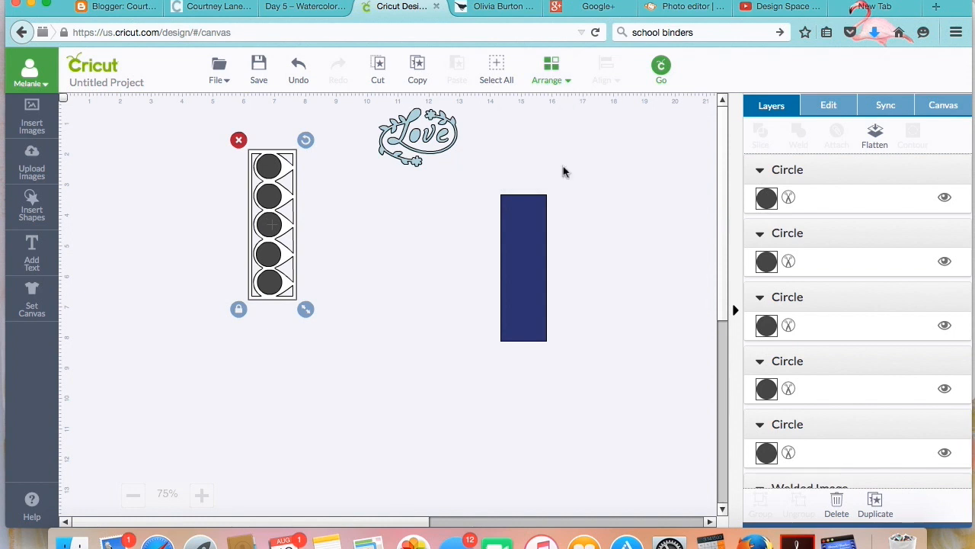
Color the circle behind the border's bottom heart purple (#835ea5)
{"action": "left_click", "coordinate": [768, 262]}
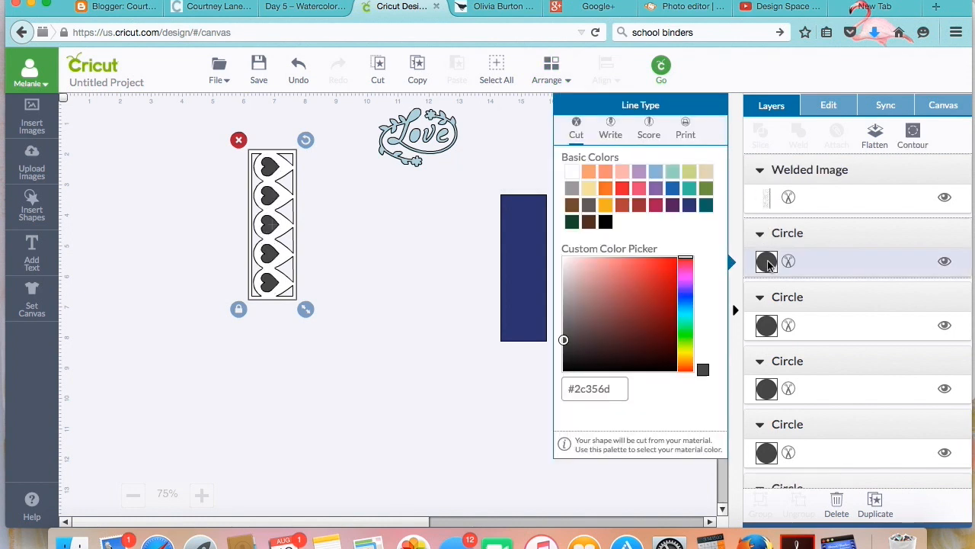
{"action": "left_click", "coordinate": [656, 190]}
Try blue (#1f66b1) on the fourth heart's circle and Sour Apple green (#6e933d) on the middle heart's circle
{"action": "left_click", "coordinate": [767, 325]}
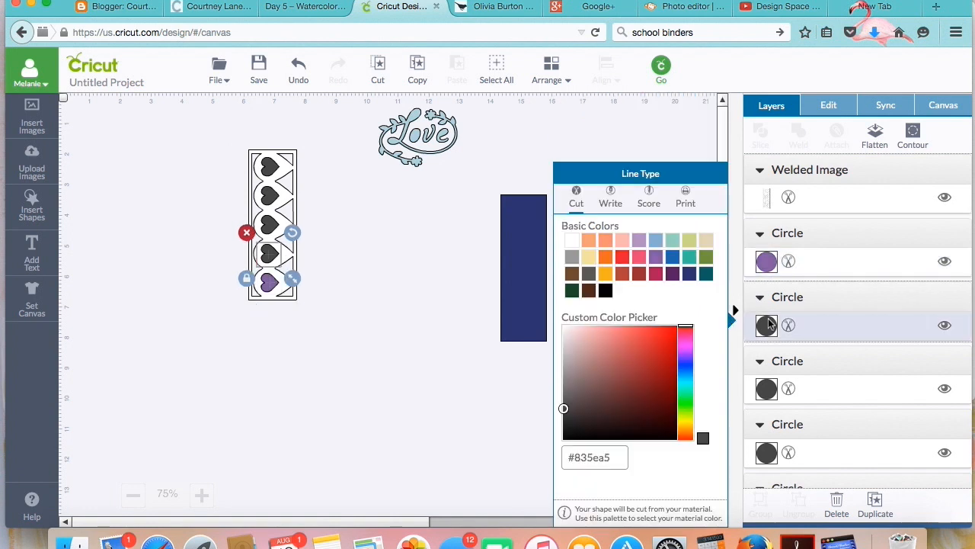
{"action": "left_click", "coordinate": [672, 257]}
{"action": "left_click", "coordinate": [766, 390]}
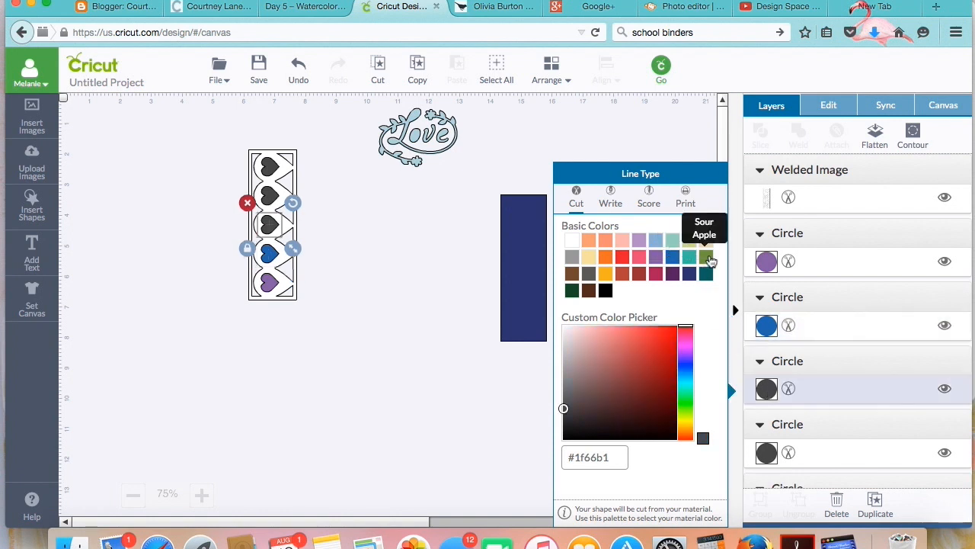
{"action": "left_click", "coordinate": [707, 258]}
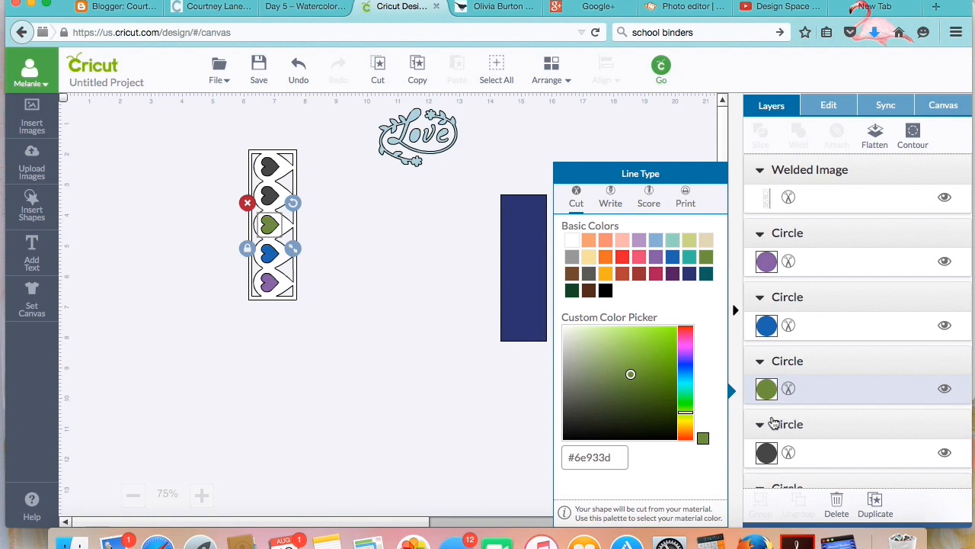
Color the fourth heart's circle Candy Crystal teal (#35b99f) and the middle heart's circle light green (#c8d783)
{"action": "scroll", "coordinate": [780, 347], "scroll_direction": "down", "scroll_amount": 2}
{"action": "left_click", "coordinate": [767, 259]}
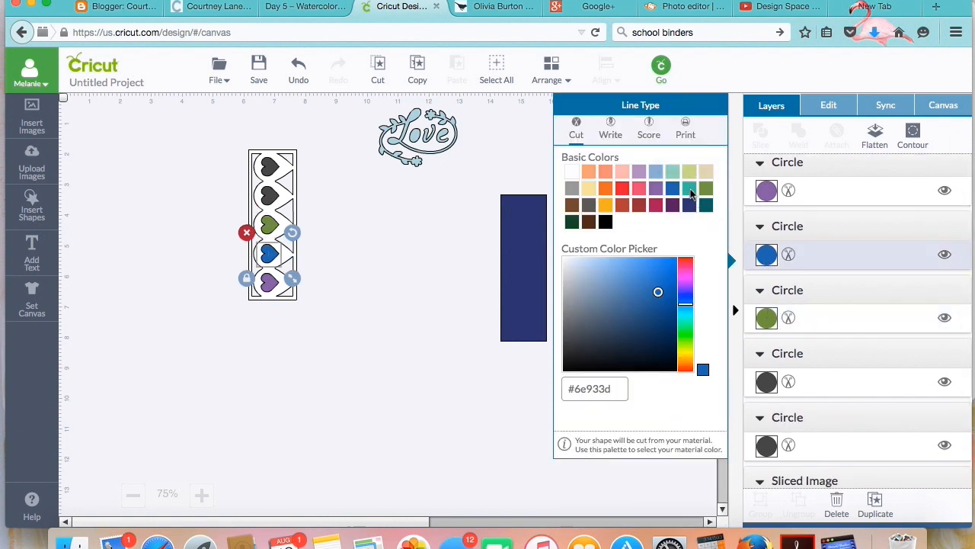
{"action": "left_click", "coordinate": [690, 191]}
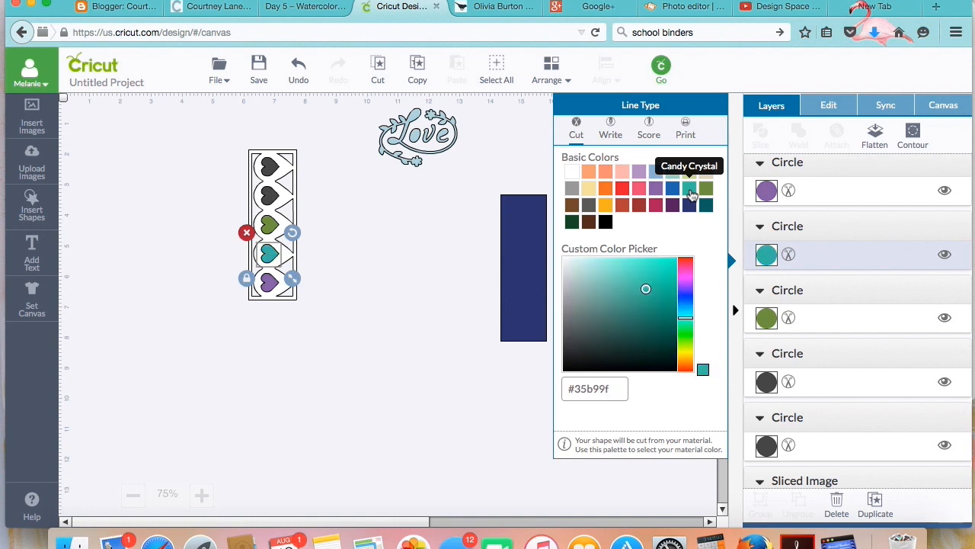
{"action": "left_click", "coordinate": [765, 314]}
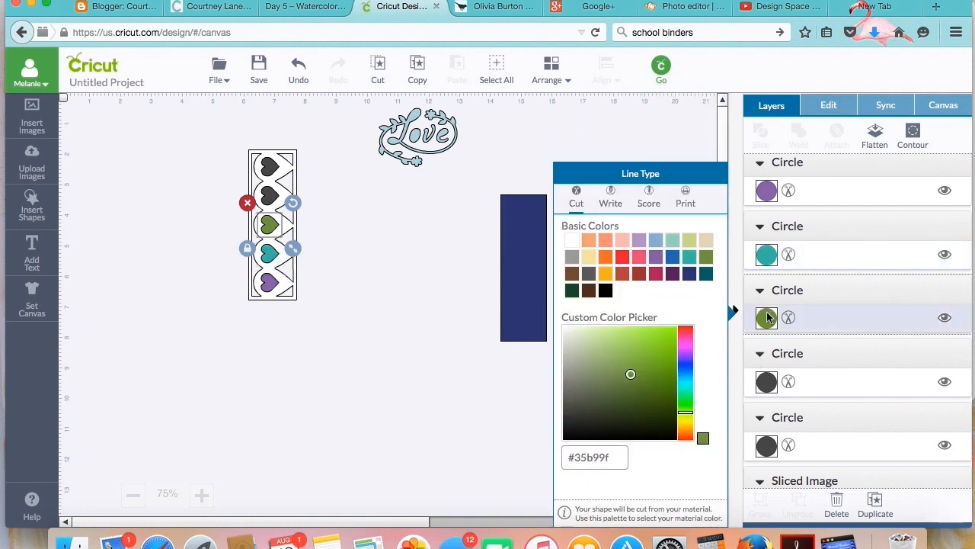
{"action": "left_click", "coordinate": [689, 241]}
Color the second heart's circle Adobe Clay orange (#ed7122) and the top heart's circle Rose Pink (#e54b75)
{"action": "scroll", "coordinate": [762, 320], "scroll_direction": "down", "scroll_amount": 1}
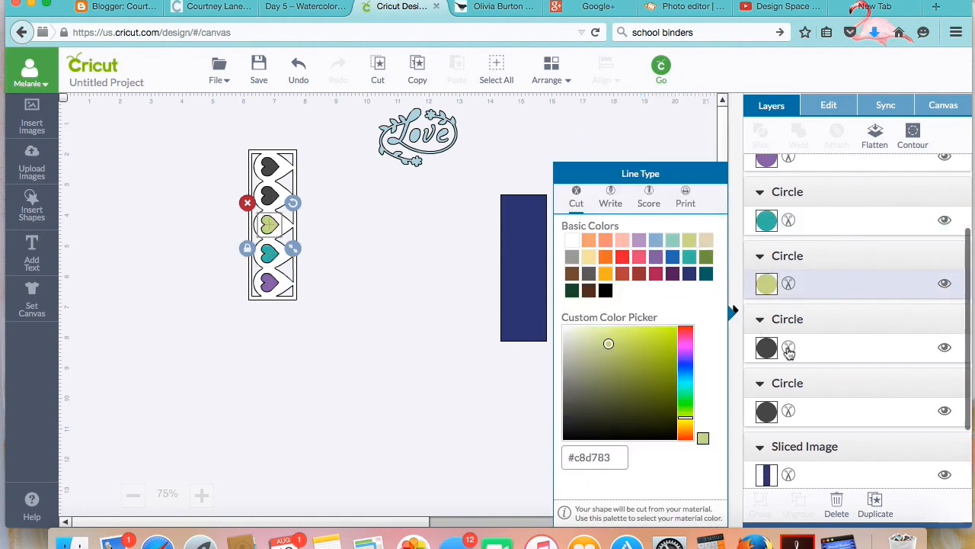
{"action": "left_click", "coordinate": [767, 344]}
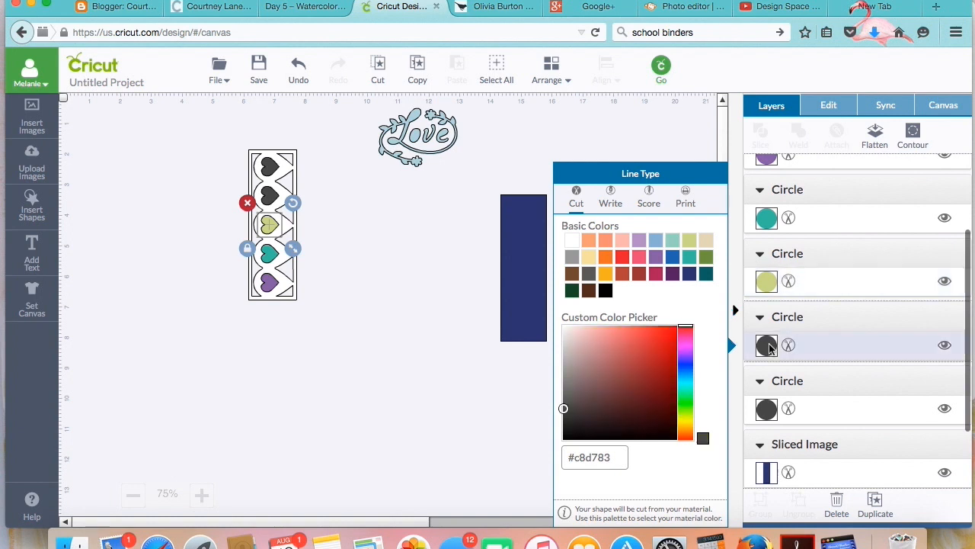
{"action": "left_click", "coordinate": [604, 259]}
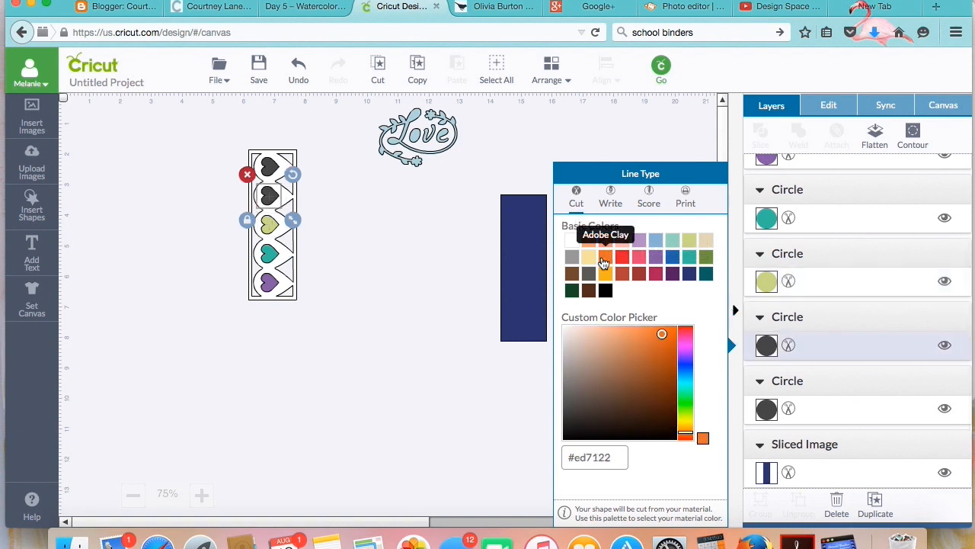
{"action": "left_click", "coordinate": [760, 410]}
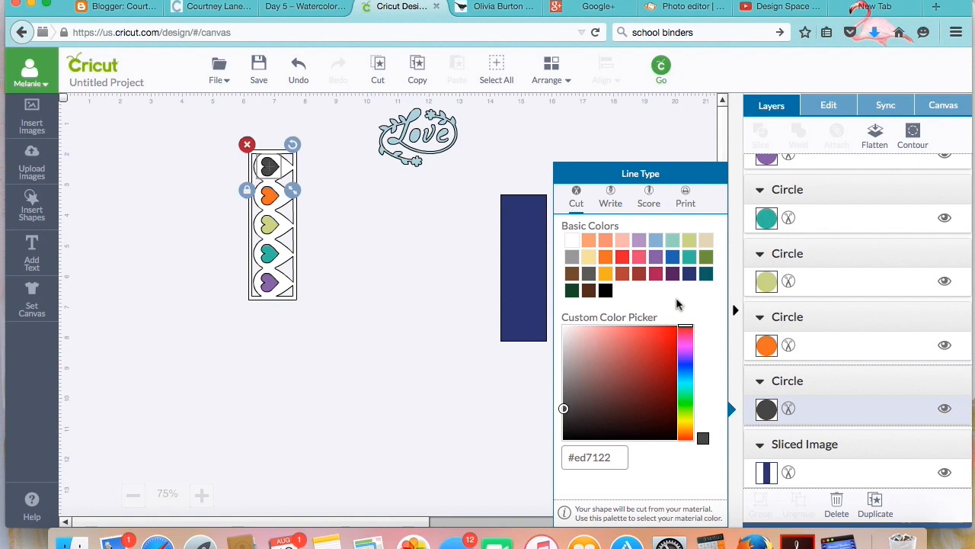
{"action": "left_click", "coordinate": [641, 263]}
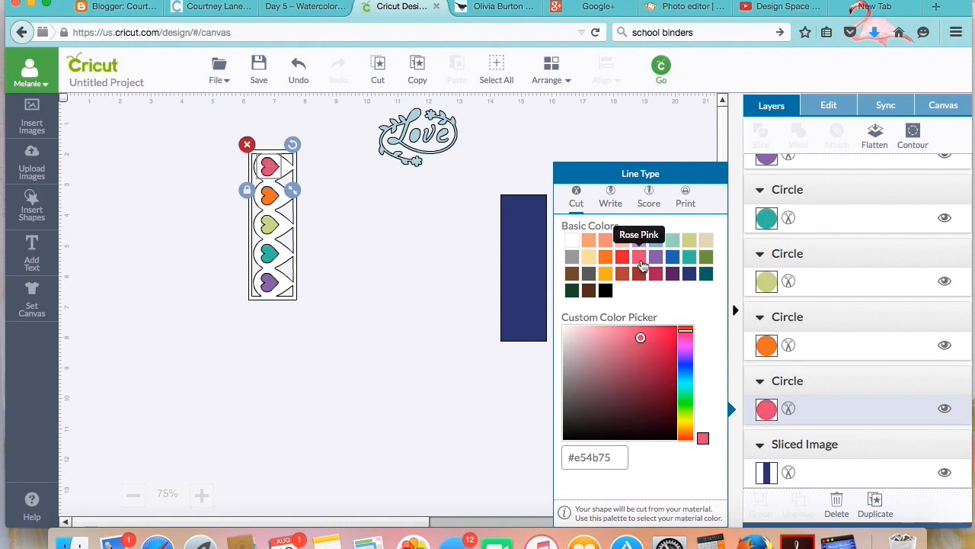
Group the border frame with its colored circles and place the navy panel behind the group
{"action": "left_click", "coordinate": [397, 294]}
{"action": "left_click_drag", "start_coordinate": [224, 147], "coordinate": [333, 321]}
{"action": "right_click", "coordinate": [288, 222]}
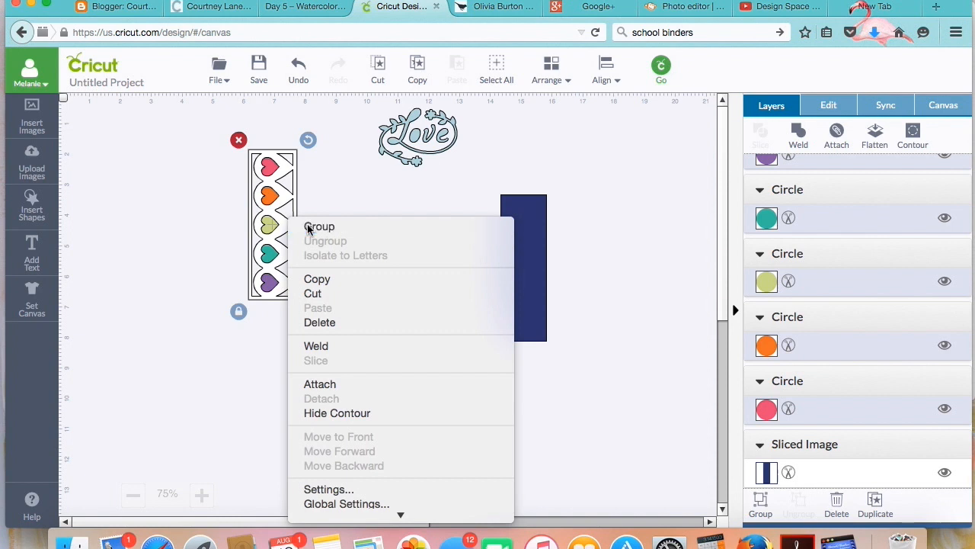
{"action": "left_click", "coordinate": [309, 226]}
{"action": "left_click_drag", "start_coordinate": [516, 259], "coordinate": [269, 219]}
{"action": "left_click", "coordinate": [352, 265]}
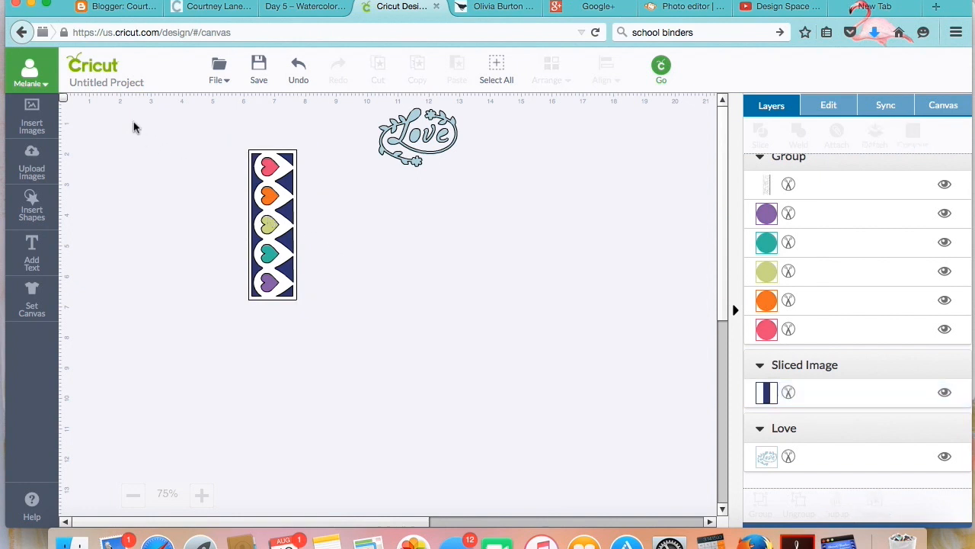
Group the heart border with the navy panel and move the group off to the right of the canvas
{"action": "left_click_drag", "start_coordinate": [230, 125], "coordinate": [332, 349]}
{"action": "right_click", "coordinate": [295, 241]}
{"action": "left_click", "coordinate": [296, 241]}
{"action": "left_click_drag", "start_coordinate": [270, 245], "coordinate": [541, 280]}
Insert a square and place it in the empty area on the canvas to the left of the border group
{"action": "left_click", "coordinate": [31, 207]}
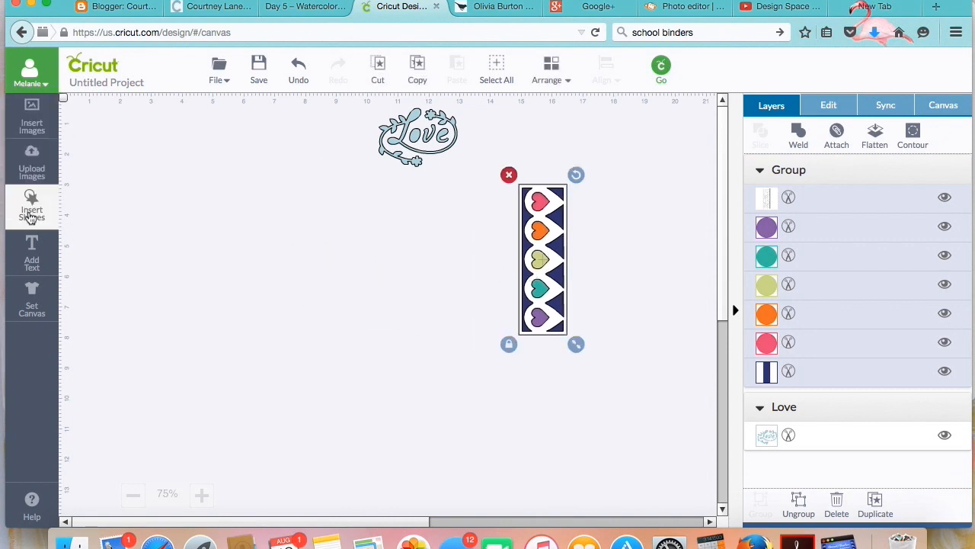
{"action": "left_click", "coordinate": [244, 200]}
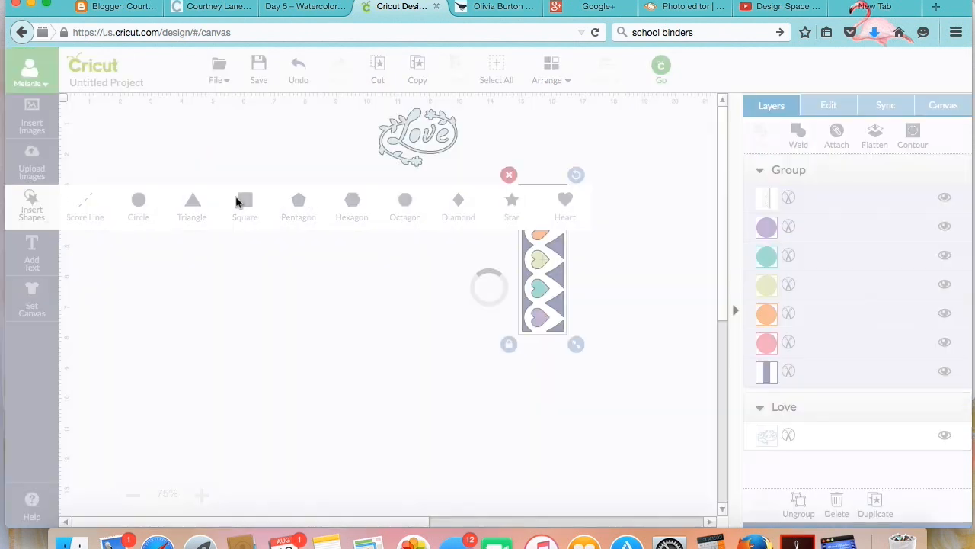
{"action": "left_click_drag", "start_coordinate": [284, 329], "coordinate": [244, 252]}
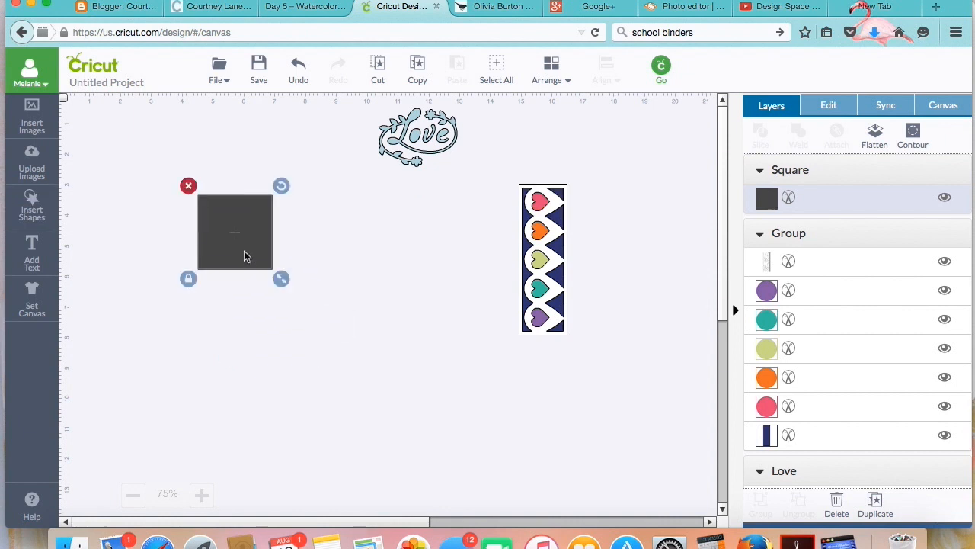
Unlock the square's proportions and set its size to 3.75 in wide by 5 in high
{"action": "left_click", "coordinate": [829, 109]}
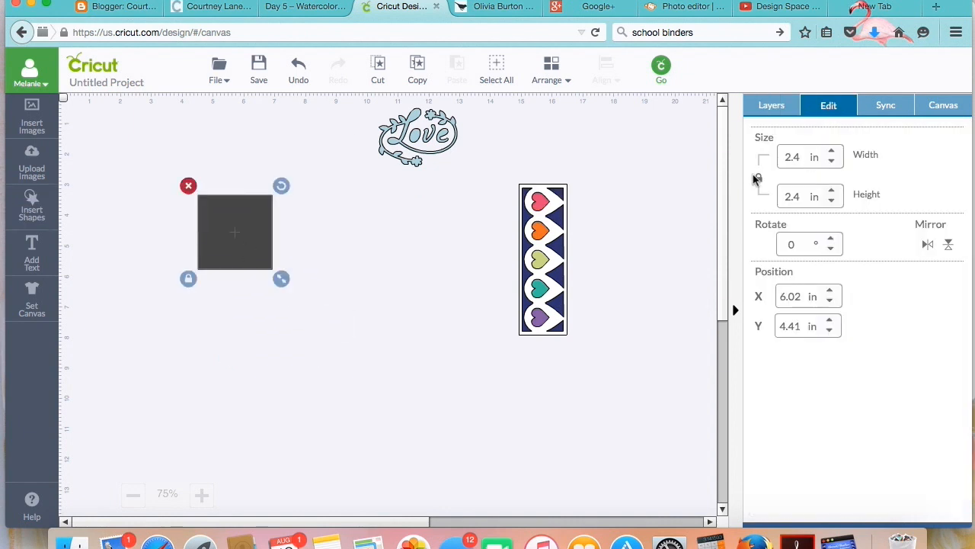
{"action": "double_click", "coordinate": [800, 157]}
{"action": "type", "text": "3.75"}
{"action": "double_click", "coordinate": [801, 196]}
{"action": "type", "text": "5"}
{"action": "key", "text": "Return"}
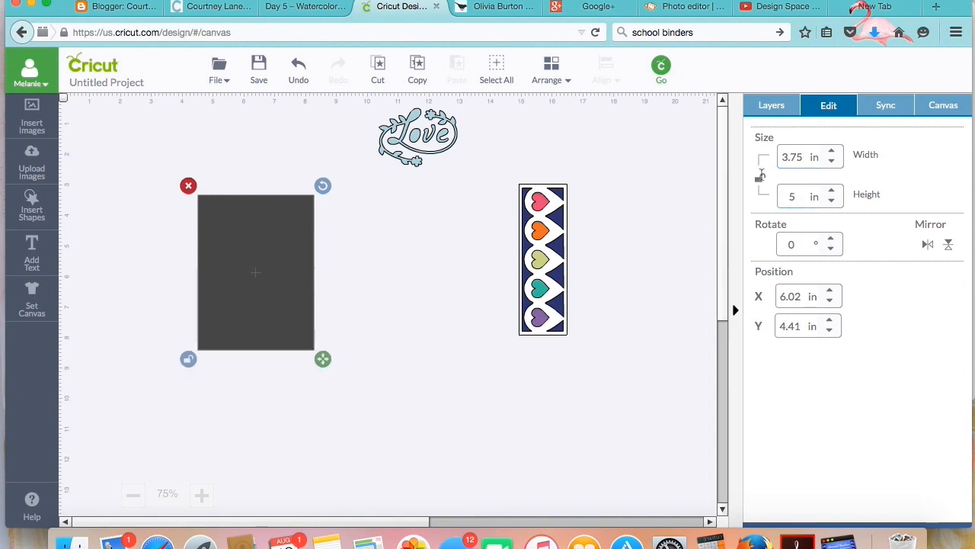
Color the card-sized rectangle white
{"action": "left_click", "coordinate": [769, 109]}
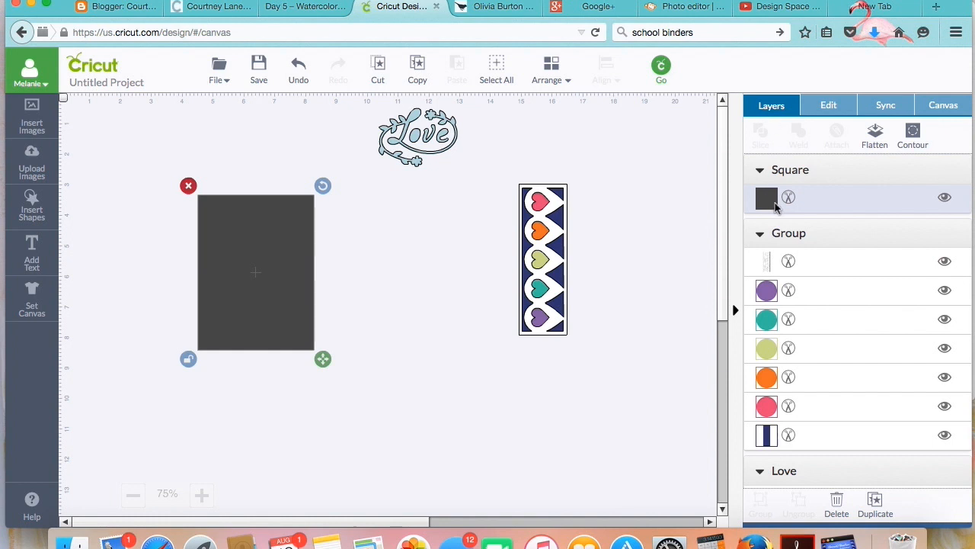
{"action": "left_click", "coordinate": [774, 204]}
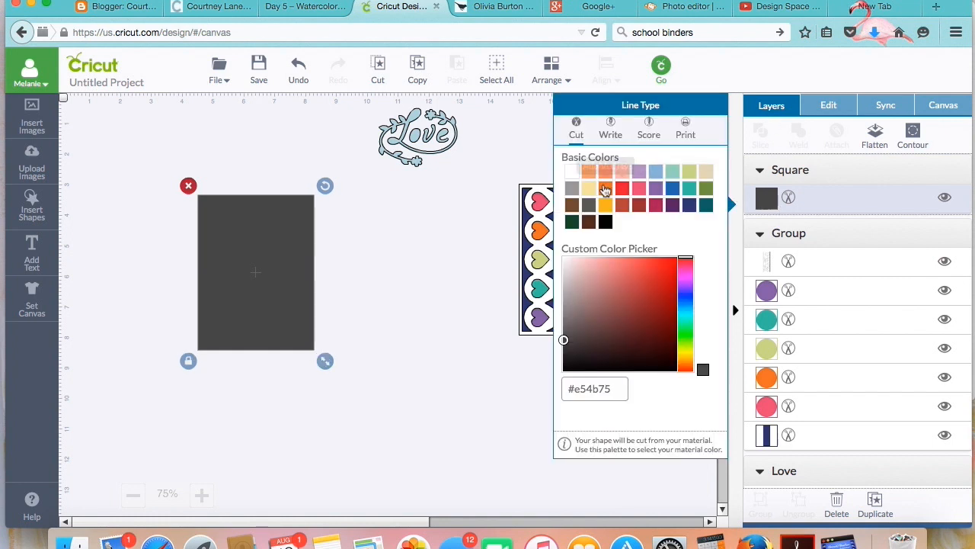
{"action": "left_click", "coordinate": [573, 174]}
{"action": "left_click", "coordinate": [489, 302]}
Bring the heart border group to the front and place it along the left edge of the white rectangle
{"action": "left_click_drag", "start_coordinate": [555, 272], "coordinate": [411, 271]}
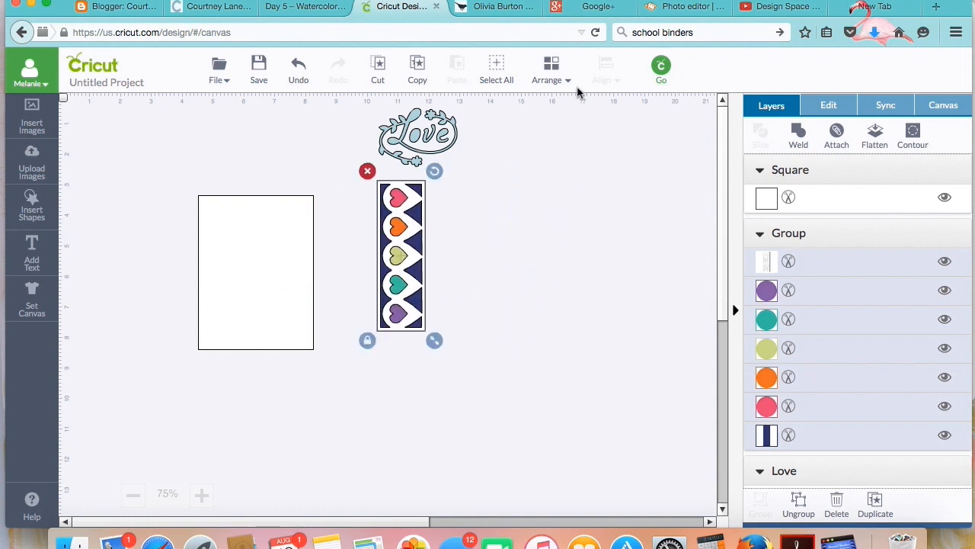
{"action": "left_click", "coordinate": [551, 68]}
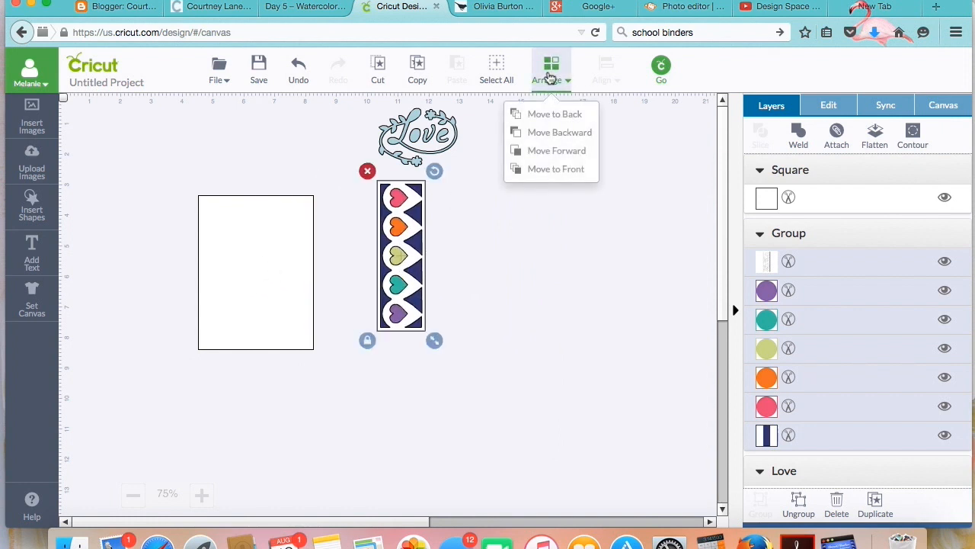
{"action": "left_click", "coordinate": [557, 168]}
{"action": "left_click_drag", "start_coordinate": [408, 239], "coordinate": [227, 257]}
{"action": "left_click", "coordinate": [498, 290]}
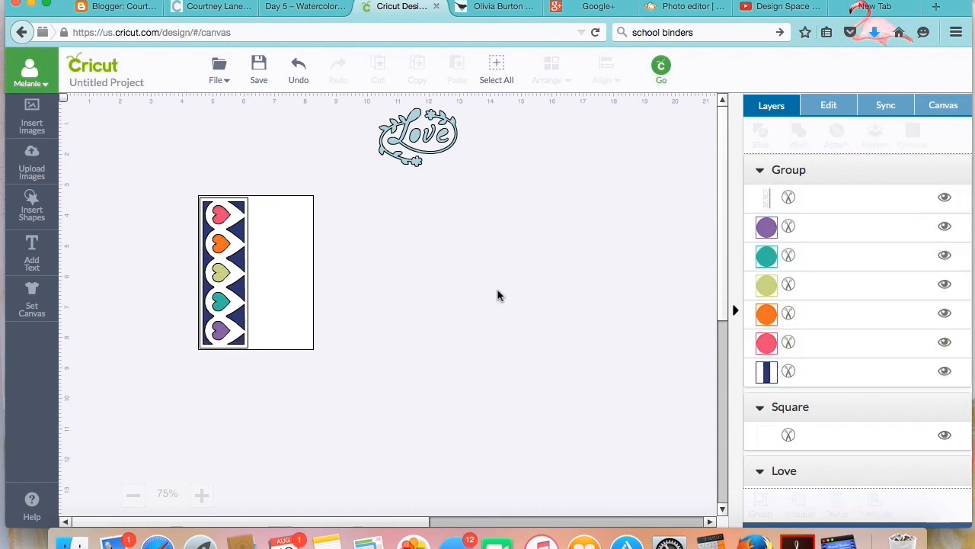
Move the Love lettering down beside the card and set its height to 1.25 in with locked proportions
{"action": "left_click", "coordinate": [436, 136]}
{"action": "left_click_drag", "start_coordinate": [436, 136], "coordinate": [446, 285]}
{"action": "left_click", "coordinate": [829, 106]}
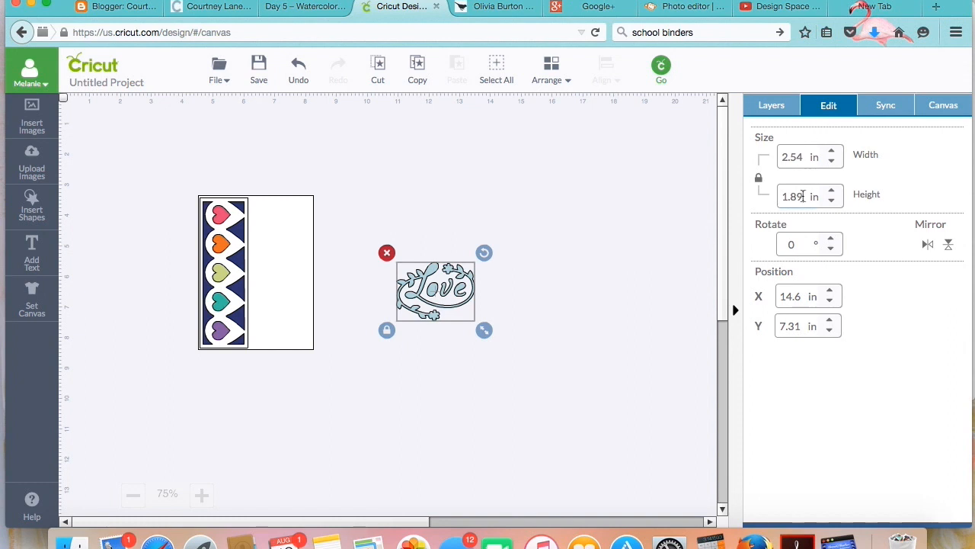
{"action": "left_click_drag", "start_coordinate": [800, 196], "coordinate": [761, 199]}
{"action": "type", "text": "1"}
{"action": "key", "text": "Return"}
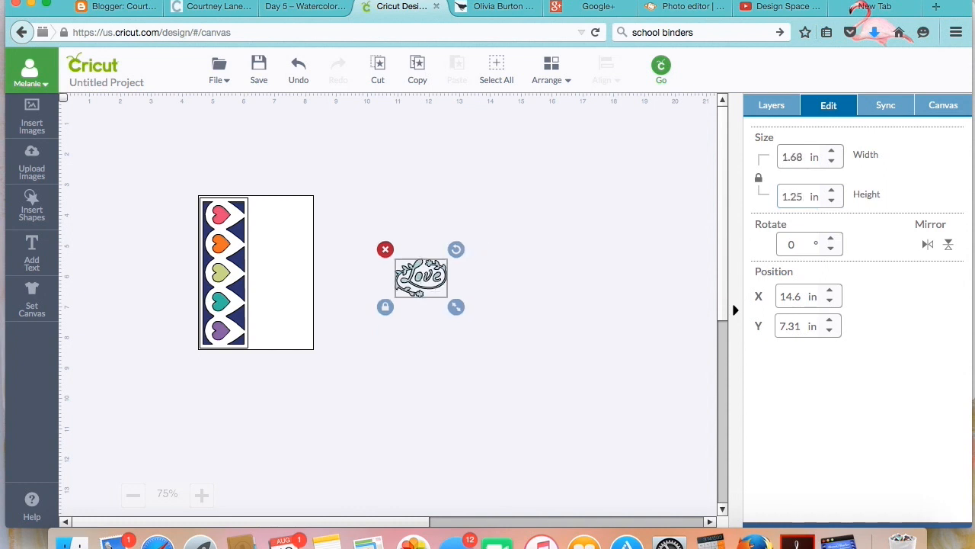
Bring the Love lettering to the front and place it in the lower right area of the white card
{"action": "left_click_drag", "start_coordinate": [418, 279], "coordinate": [389, 296]}
{"action": "left_click", "coordinate": [558, 79]}
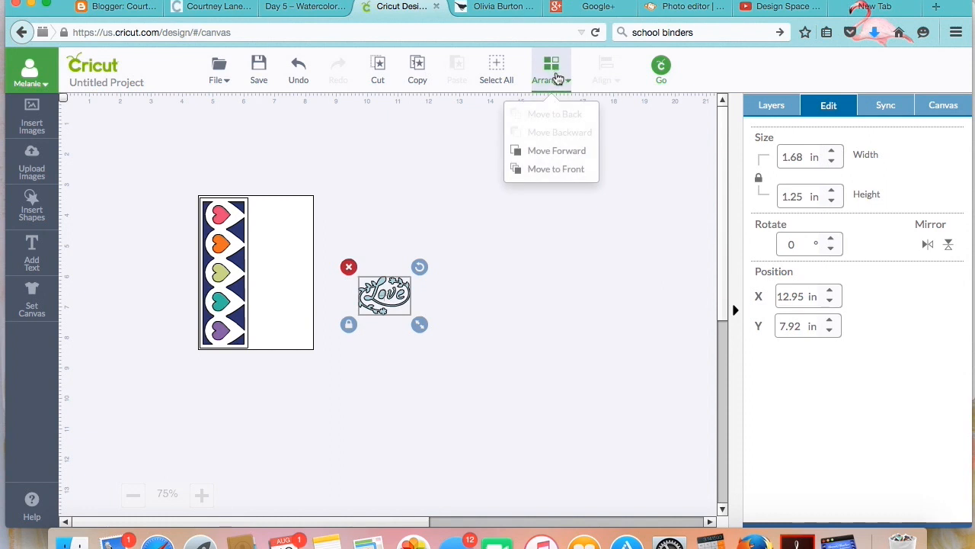
{"action": "left_click", "coordinate": [571, 169]}
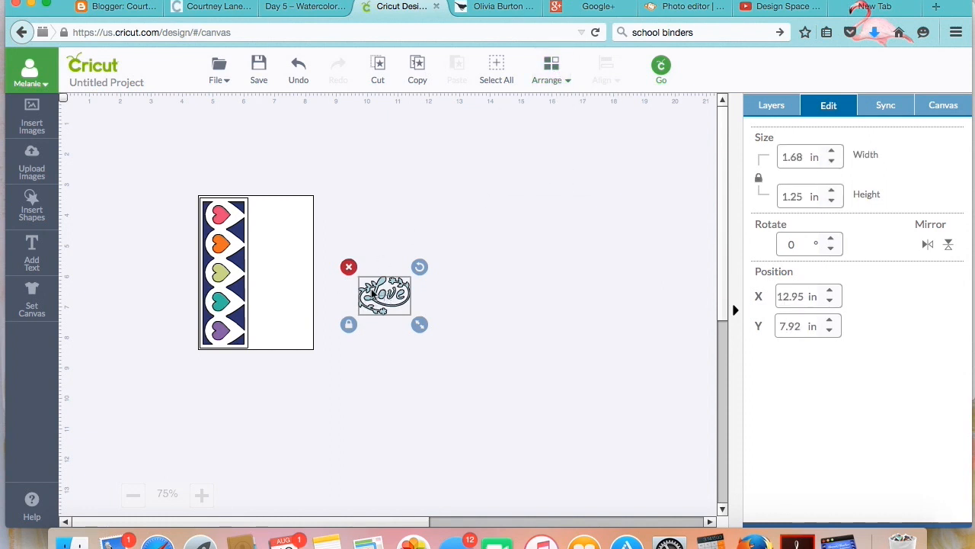
{"action": "left_click_drag", "start_coordinate": [377, 292], "coordinate": [271, 299]}
{"action": "left_click", "coordinate": [198, 400]}
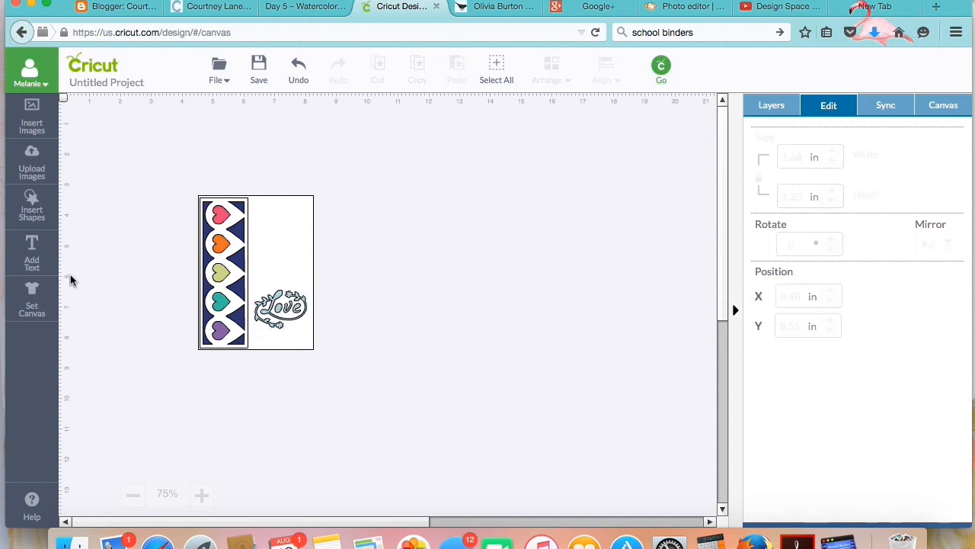
Add the text "You" to the canvas
{"action": "left_click", "coordinate": [27, 256]}
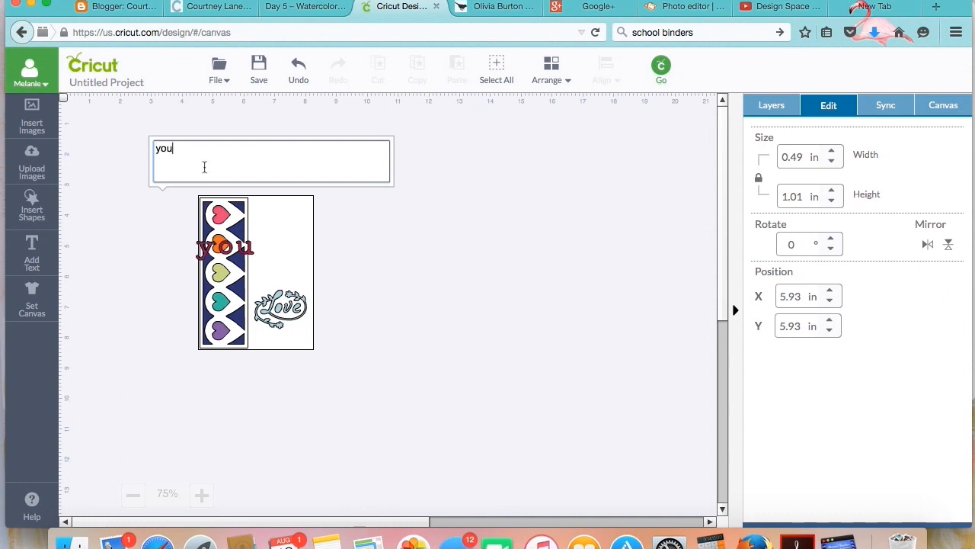
{"action": "left_click", "coordinate": [163, 150]}
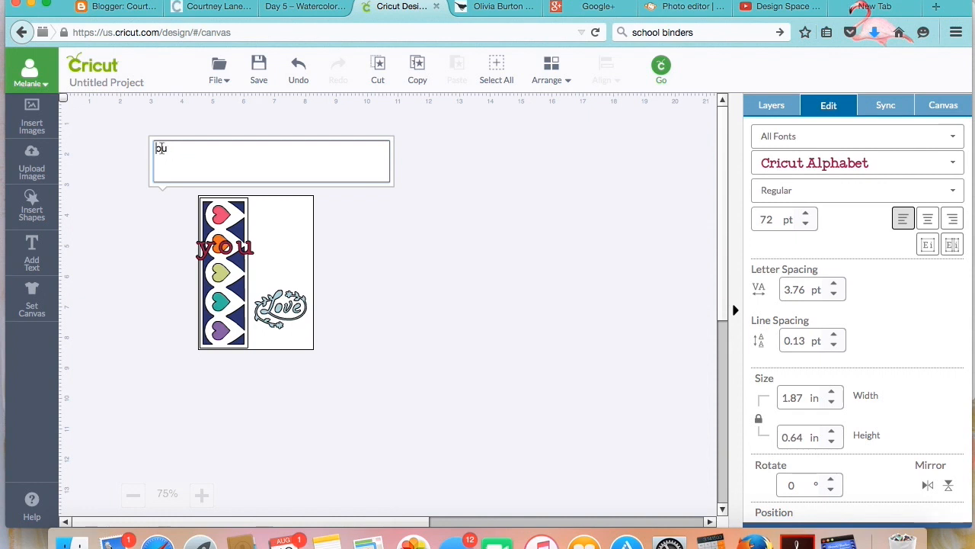
{"action": "type", "text": "Y"}
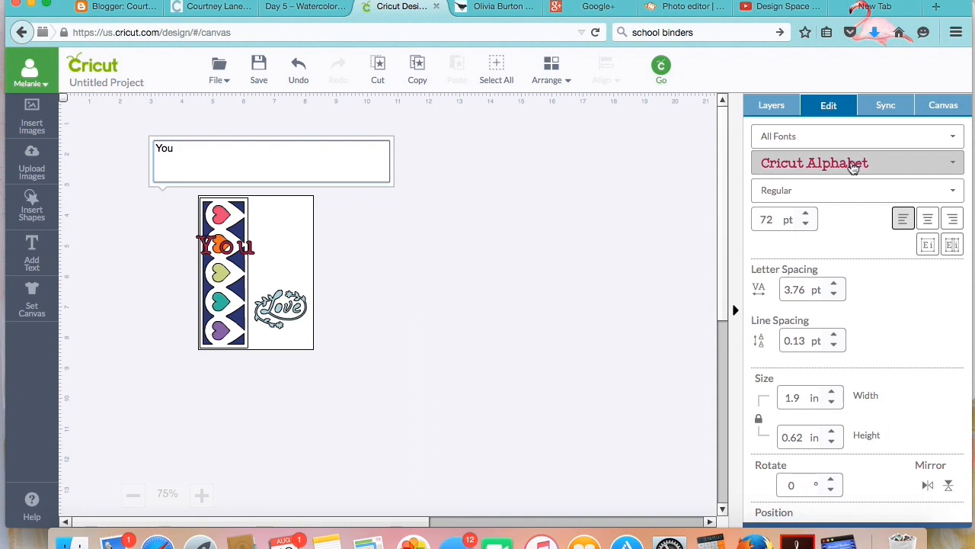
Change the font of the "You" text to Close to my Heart Artistry
{"action": "left_click", "coordinate": [854, 169]}
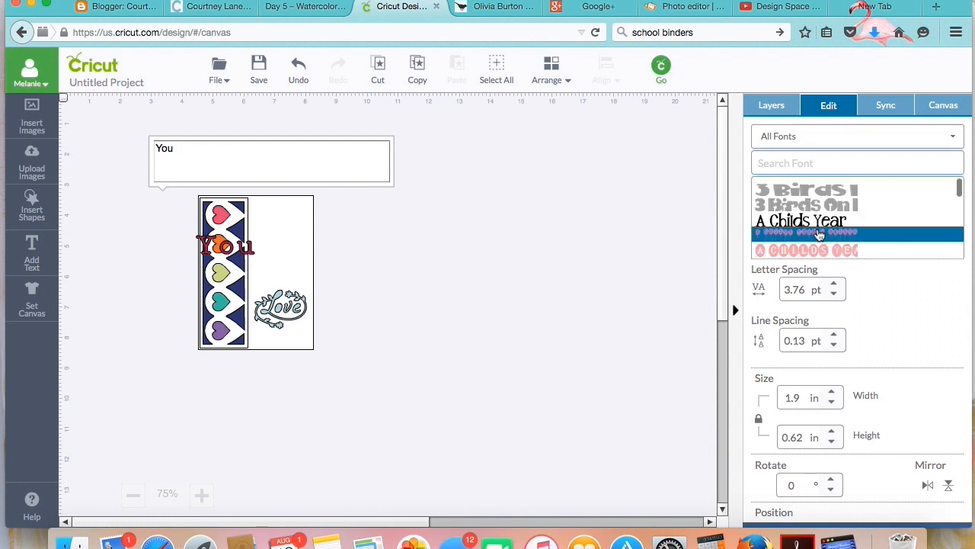
{"action": "scroll", "coordinate": [819, 235], "scroll_direction": "down", "scroll_amount": 5}
{"action": "scroll", "coordinate": [819, 235], "scroll_direction": "down", "scroll_amount": 5}
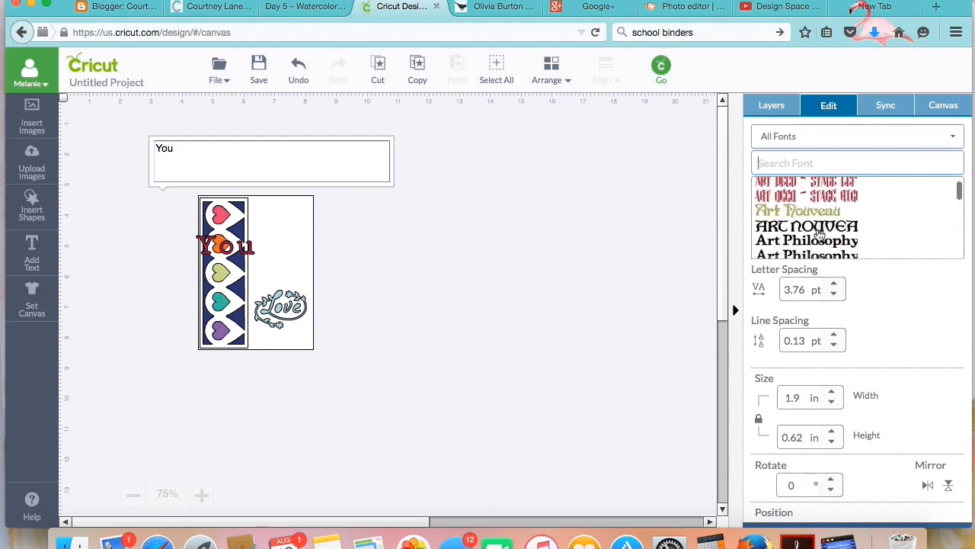
{"action": "scroll", "coordinate": [819, 236], "scroll_direction": "down", "scroll_amount": 10}
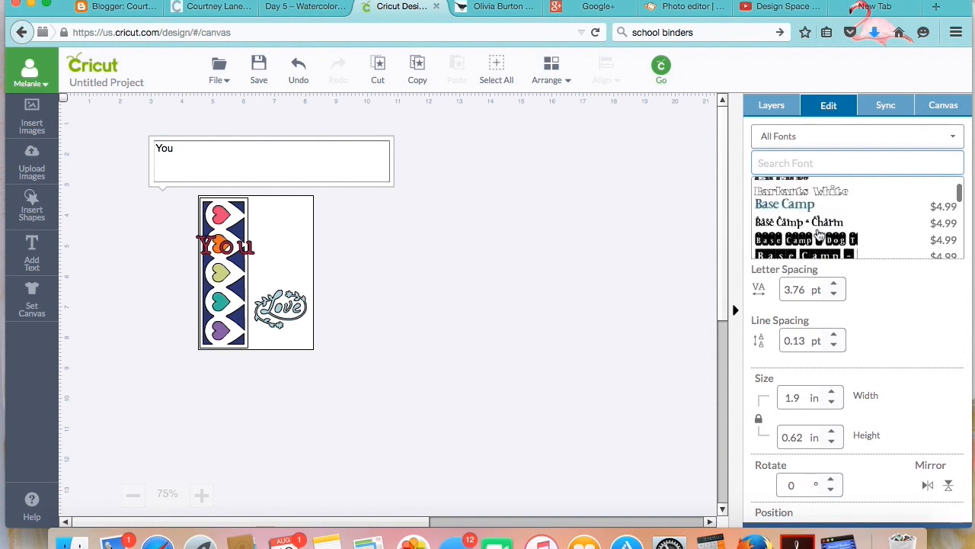
{"action": "scroll", "coordinate": [819, 235], "scroll_direction": "down", "scroll_amount": 10}
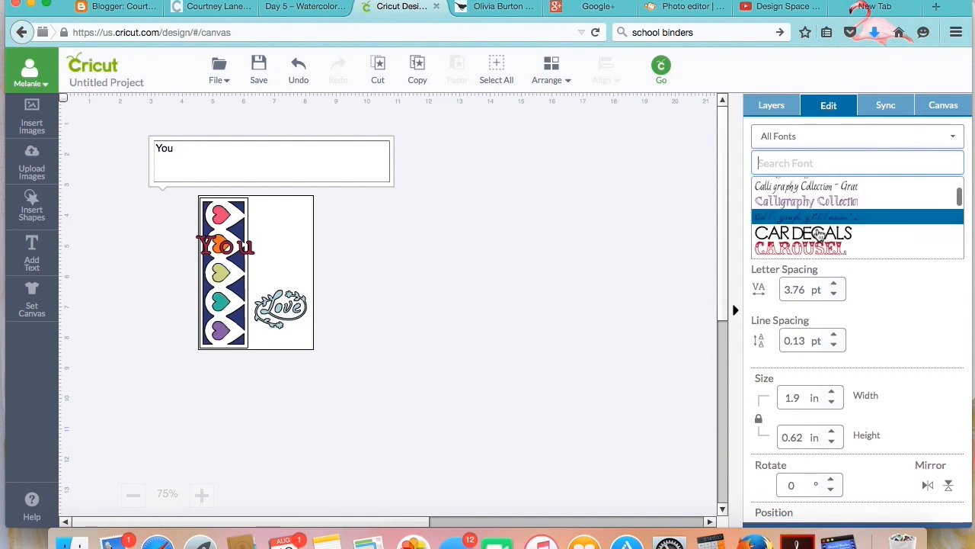
{"action": "scroll", "coordinate": [819, 235], "scroll_direction": "down", "scroll_amount": 10}
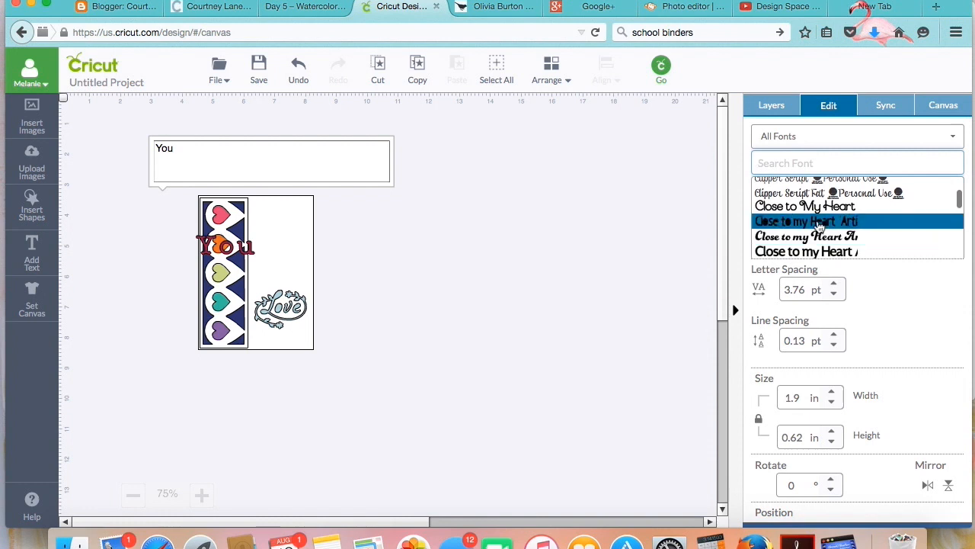
{"action": "left_click", "coordinate": [819, 221]}
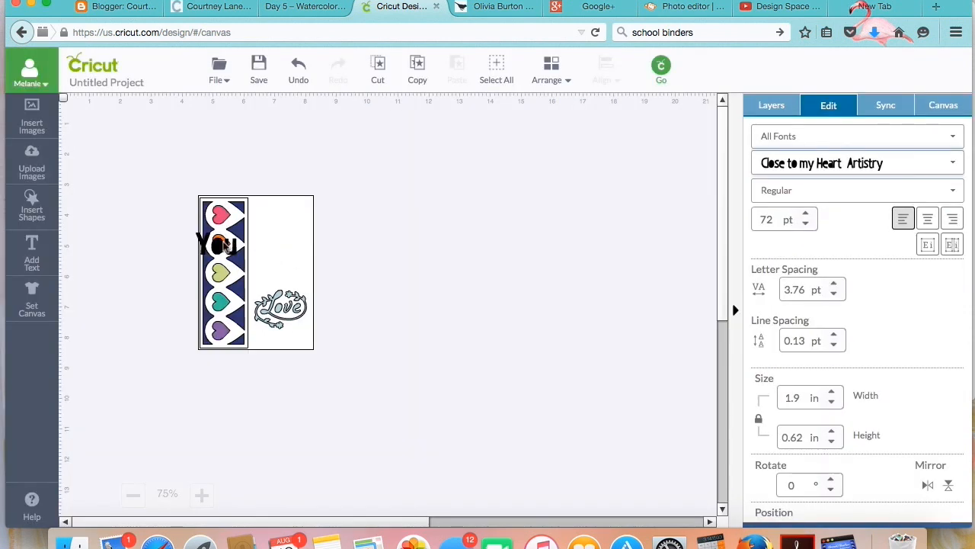
Move the text onto the empty canvas beside the card and change its wording to lowercase "you"
{"action": "left_click", "coordinate": [220, 254]}
{"action": "left_click_drag", "start_coordinate": [220, 254], "coordinate": [483, 273]}
{"action": "double_click", "coordinate": [483, 272]}
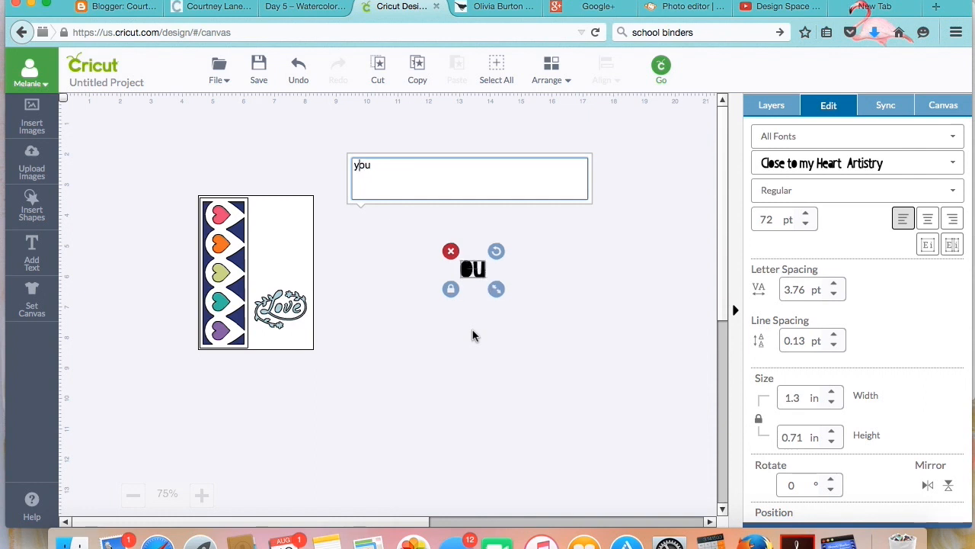
{"action": "type", "text": "y"}
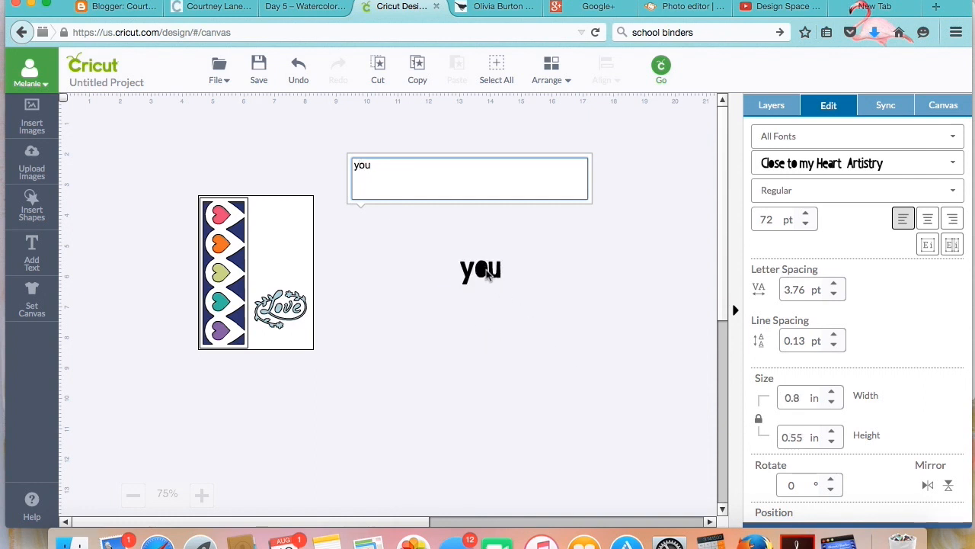
{"action": "left_click", "coordinate": [485, 274]}
Nudge the Love lettering slightly left, then shrink "you" to about 1 in wide and place it below Love in the card's lower right corner
{"action": "left_click", "coordinate": [278, 309]}
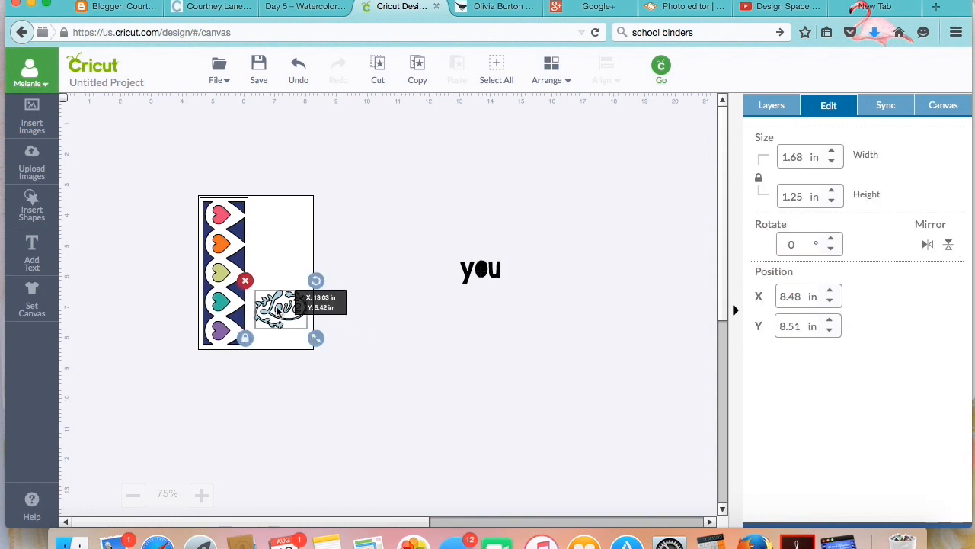
{"action": "left_click_drag", "start_coordinate": [278, 309], "coordinate": [273, 309]}
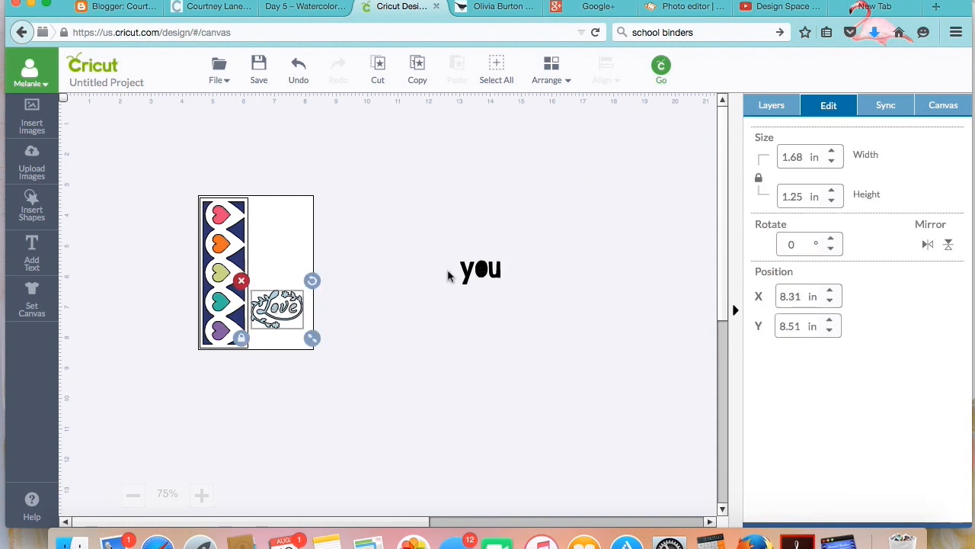
{"action": "left_click", "coordinate": [483, 273]}
{"action": "left_click_drag", "start_coordinate": [483, 273], "coordinate": [315, 356]}
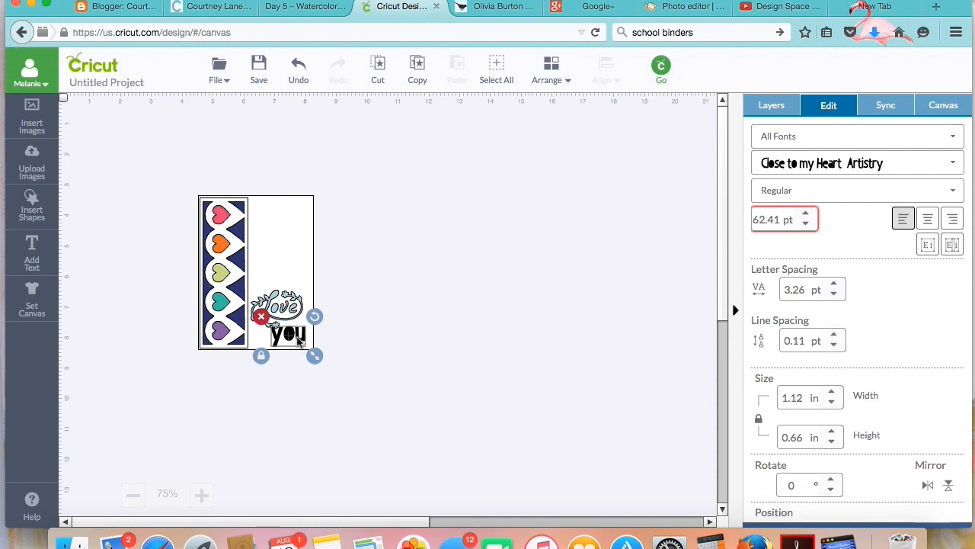
{"action": "left_click_drag", "start_coordinate": [298, 340], "coordinate": [319, 353]}
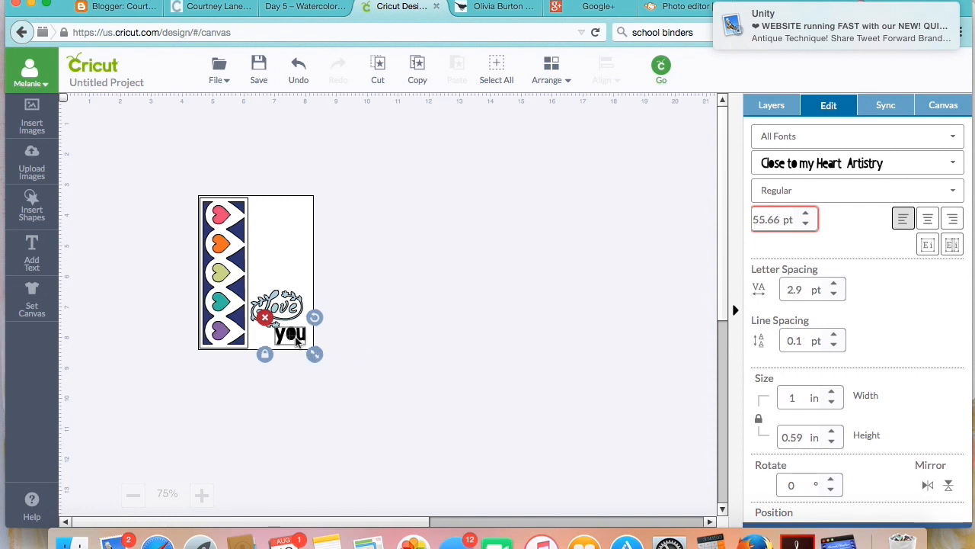
{"action": "left_click_drag", "start_coordinate": [300, 344], "coordinate": [296, 341]}
{"action": "left_click", "coordinate": [353, 345]}
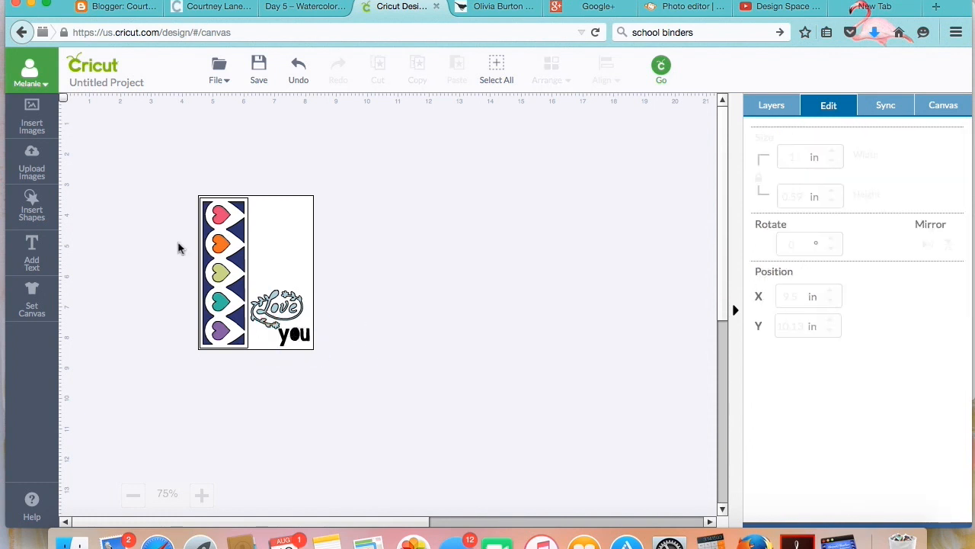
Move the heart border group and the "you" text off the card onto empty canvas on either side
{"action": "left_click_drag", "start_coordinate": [235, 274], "coordinate": [115, 238]}
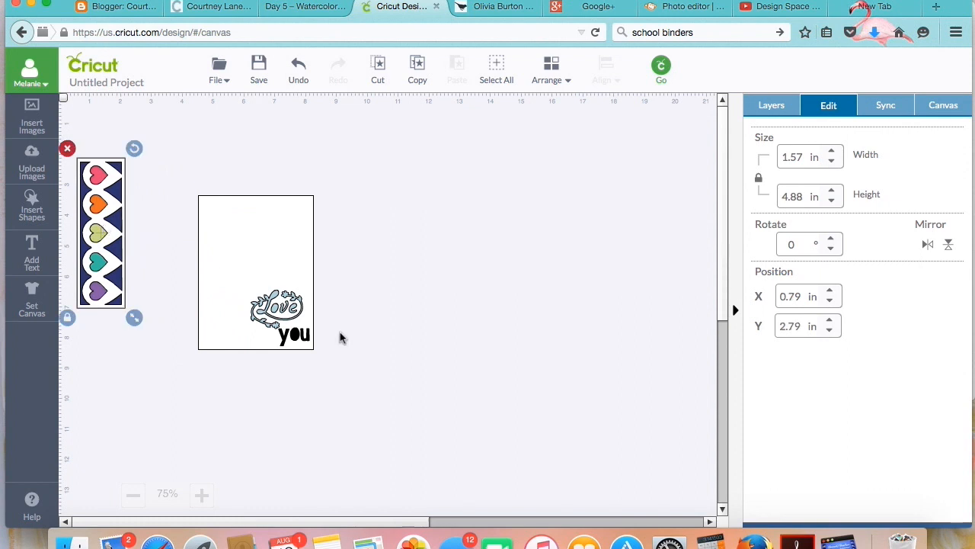
{"action": "left_click", "coordinate": [294, 339]}
{"action": "left_click_drag", "start_coordinate": [294, 338], "coordinate": [422, 301]}
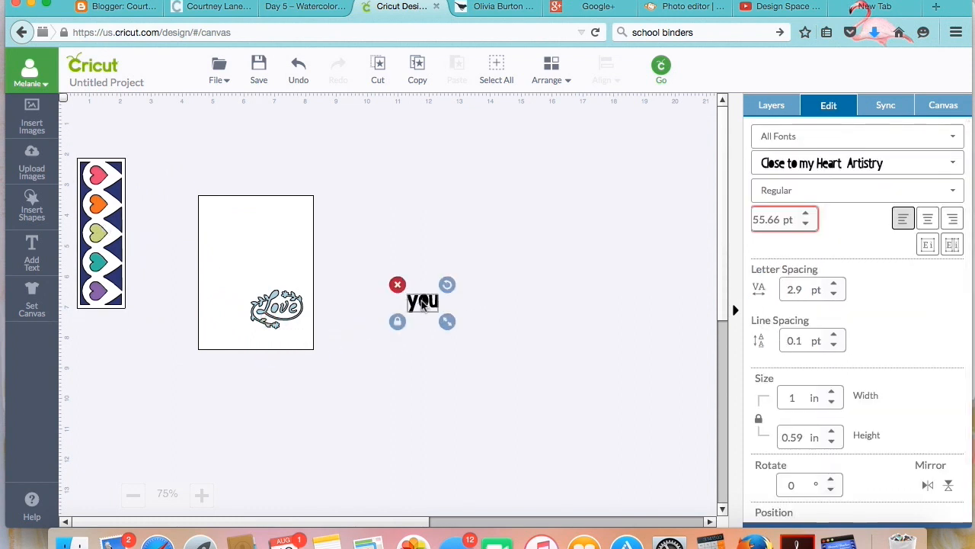
Slice the Love lettering out of the white card and move one cut-out piece away from it
{"action": "left_click_drag", "start_coordinate": [169, 166], "coordinate": [342, 388]}
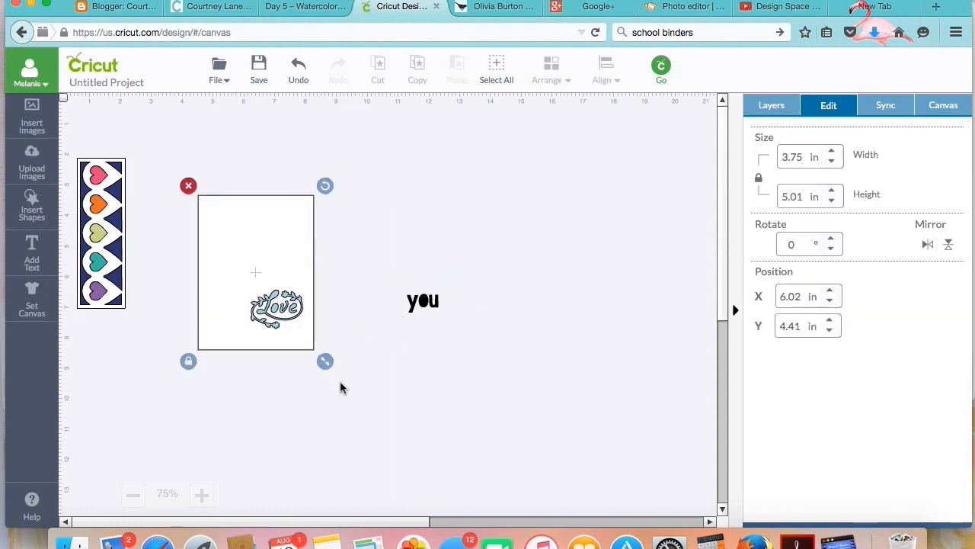
{"action": "left_click", "coordinate": [780, 108]}
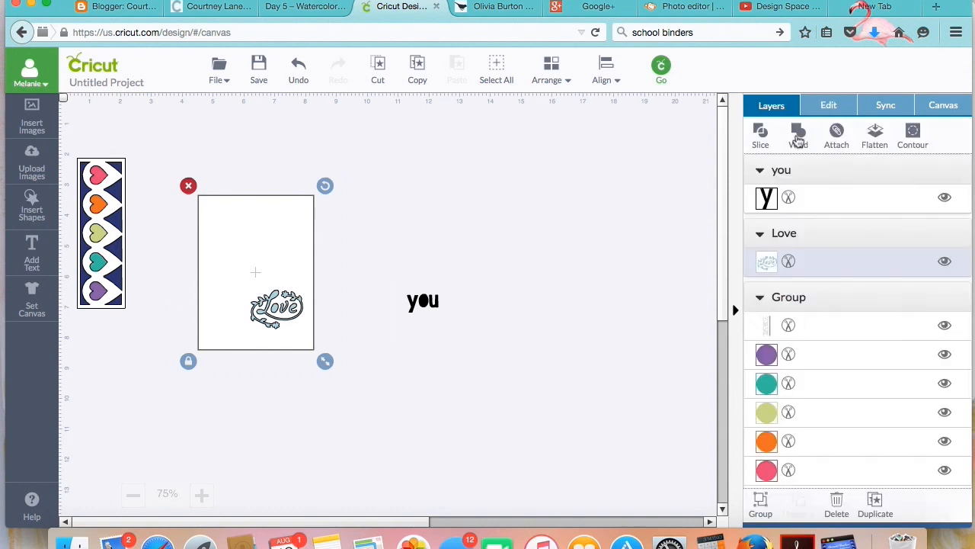
{"action": "left_click", "coordinate": [761, 136]}
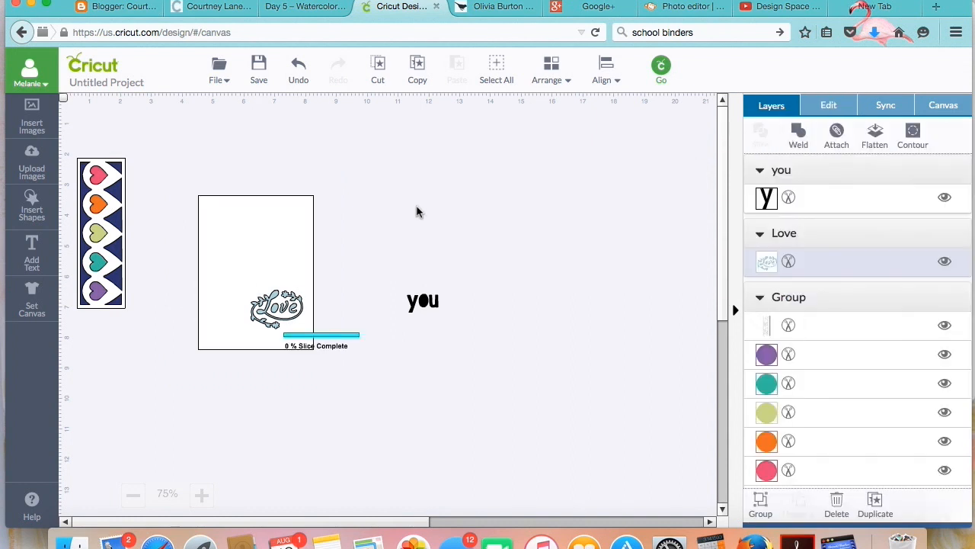
{"action": "left_click", "coordinate": [270, 306]}
{"action": "left_click_drag", "start_coordinate": [271, 306], "coordinate": [513, 227]}
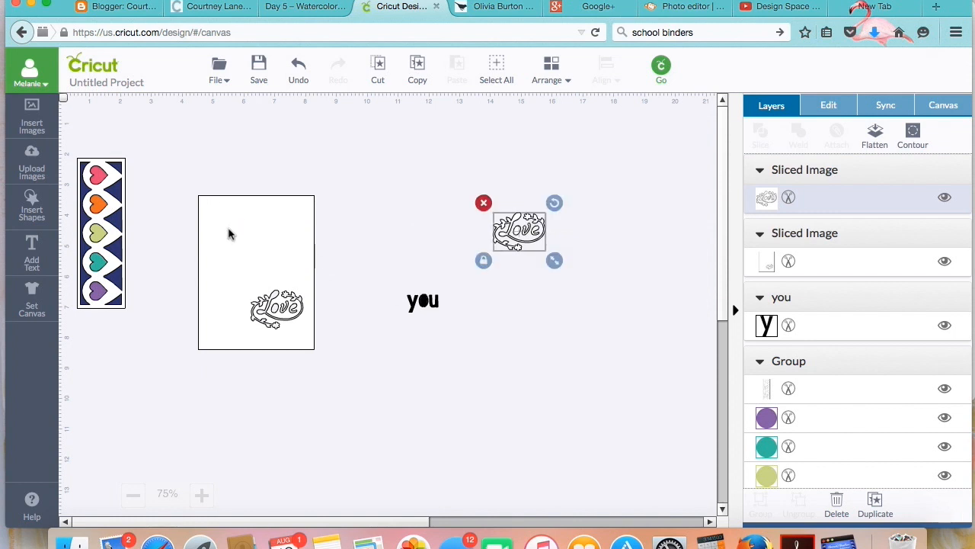
Insert a square over the card's lower right area and send it to the back behind the Love cut-out
{"action": "left_click", "coordinate": [32, 206]}
{"action": "left_click", "coordinate": [244, 200]}
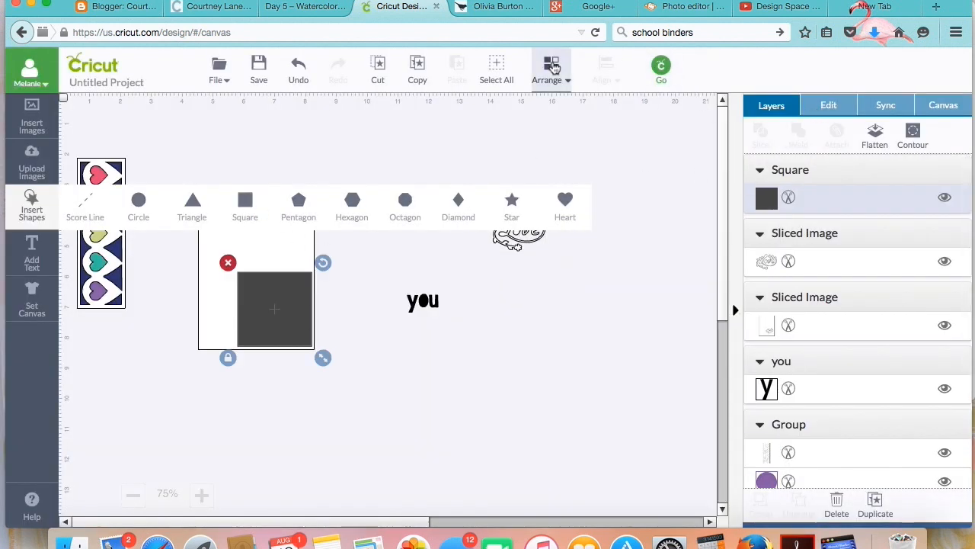
{"action": "left_click", "coordinate": [553, 69]}
{"action": "left_click", "coordinate": [556, 115]}
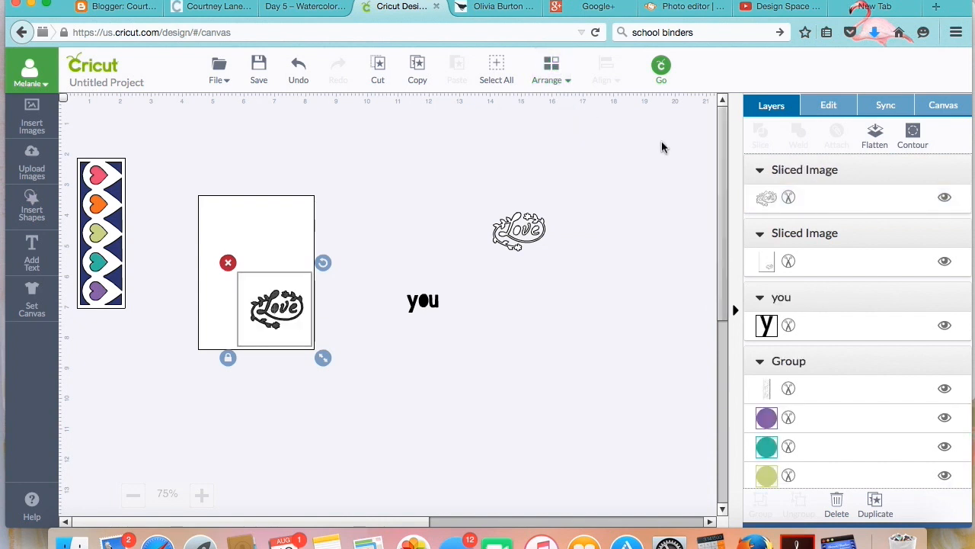
Color the backing square navy
{"action": "scroll", "coordinate": [779, 373], "scroll_direction": "down", "scroll_amount": 5}
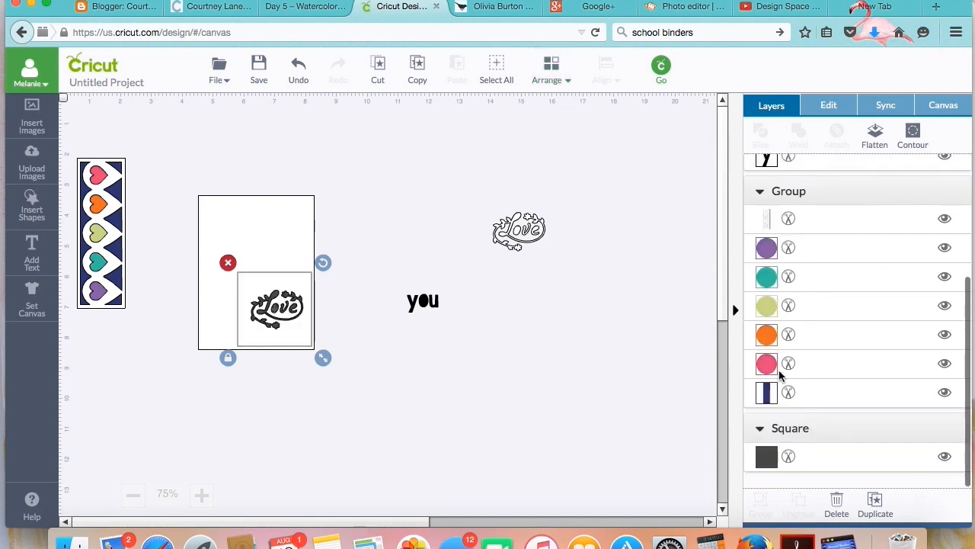
{"action": "left_click", "coordinate": [770, 455]}
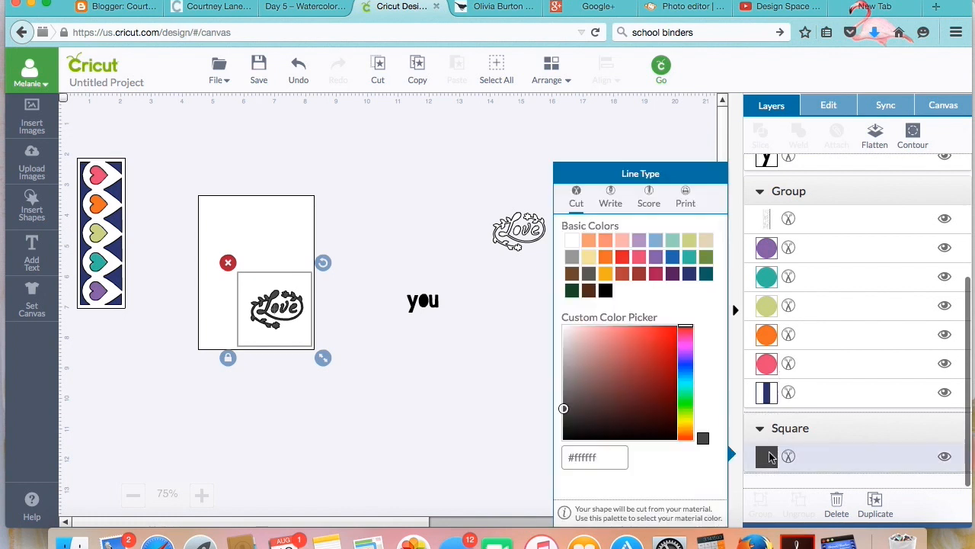
{"action": "left_click", "coordinate": [690, 275]}
{"action": "left_click", "coordinate": [424, 374]}
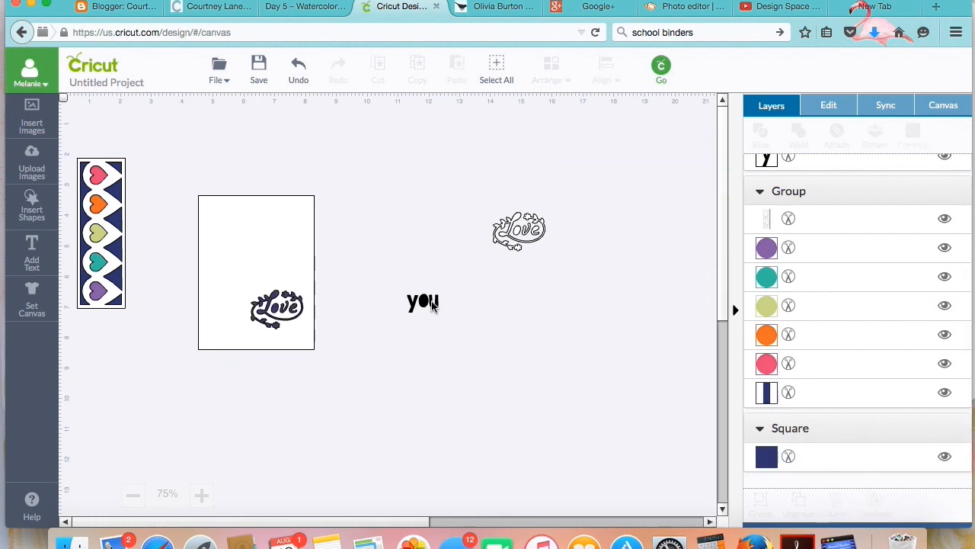
Bring "you" closer to the card and move the navy square out from behind the card onto empty canvas
{"action": "left_click", "coordinate": [432, 303]}
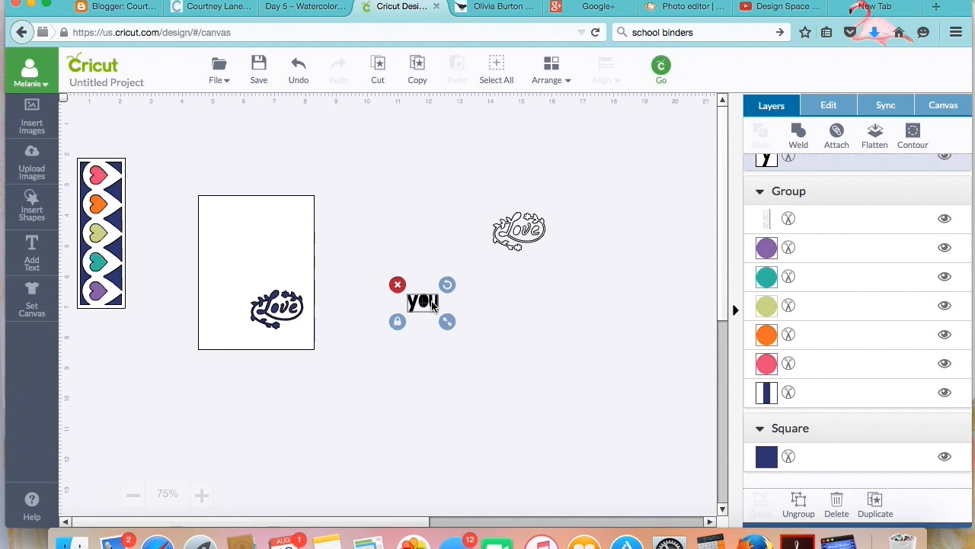
{"action": "left_click_drag", "start_coordinate": [431, 303], "coordinate": [389, 325]}
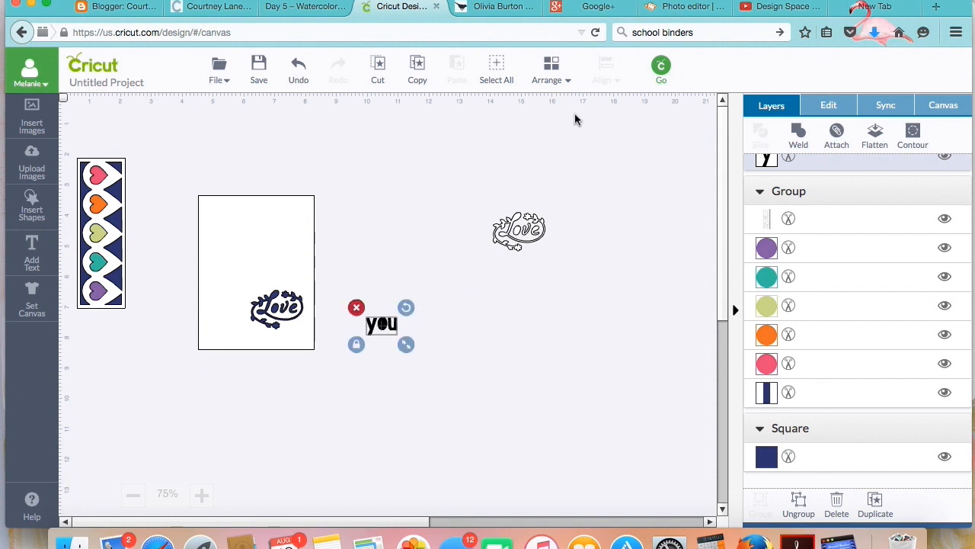
{"action": "left_click_drag", "start_coordinate": [277, 241], "coordinate": [420, 191]}
{"action": "left_click_drag", "start_coordinate": [253, 338], "coordinate": [588, 421]}
{"action": "left_click_drag", "start_coordinate": [401, 196], "coordinate": [266, 249]}
Bring the "you" text to the front and place it on the card just below the Love cut-out
{"action": "left_click", "coordinate": [393, 326]}
{"action": "mouse_move", "coordinate": [392, 326]}
{"action": "left_mouse_down"}
{"action": "mouse_move", "coordinate": [324, 331]}
{"action": "mouse_move", "coordinate": [396, 327]}
{"action": "left_mouse_up"}
{"action": "left_click", "coordinate": [551, 72]}
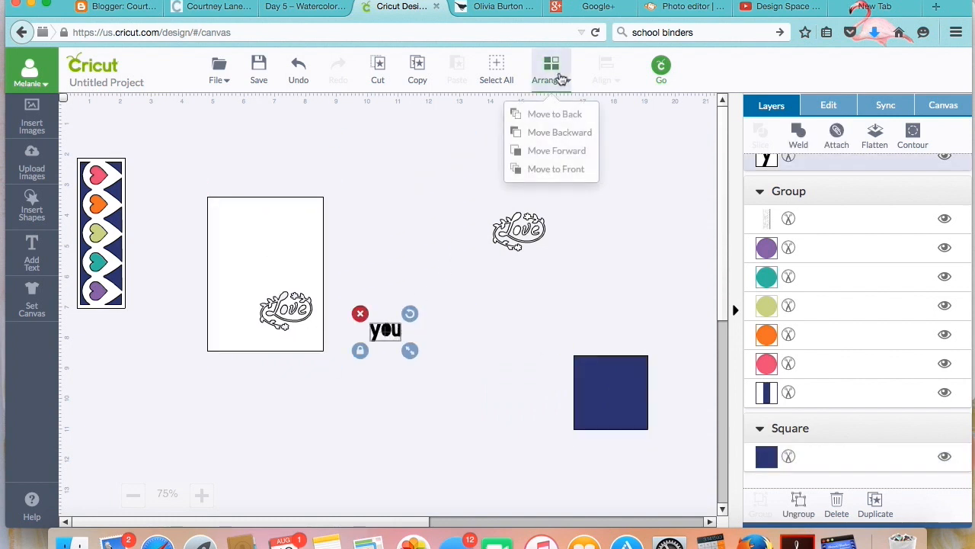
{"action": "left_click", "coordinate": [572, 169]}
{"action": "left_click_drag", "start_coordinate": [365, 327], "coordinate": [309, 337]}
{"action": "left_click", "coordinate": [418, 363]}
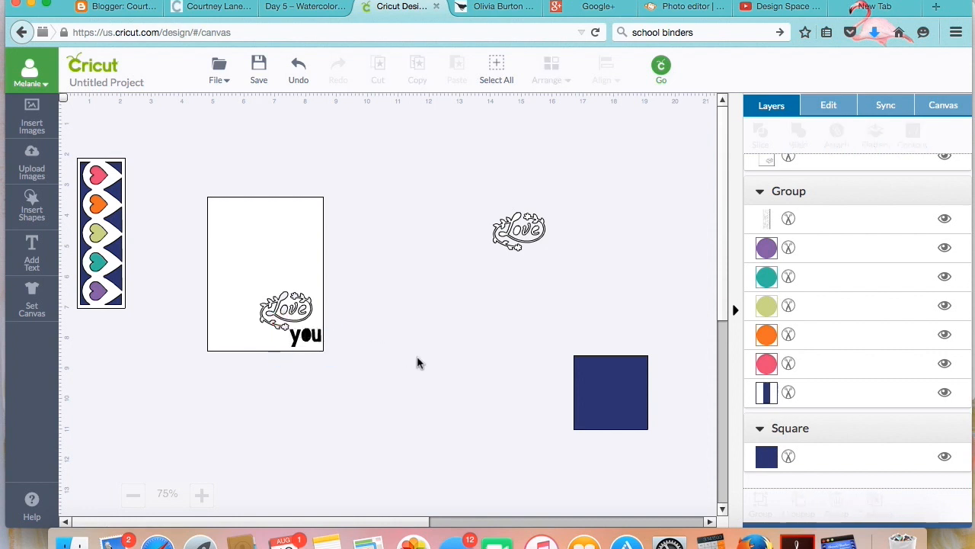
Slice the "you" text out of the white card and delete the cut-out piece moved off it
{"action": "left_click_drag", "start_coordinate": [166, 160], "coordinate": [411, 423]}
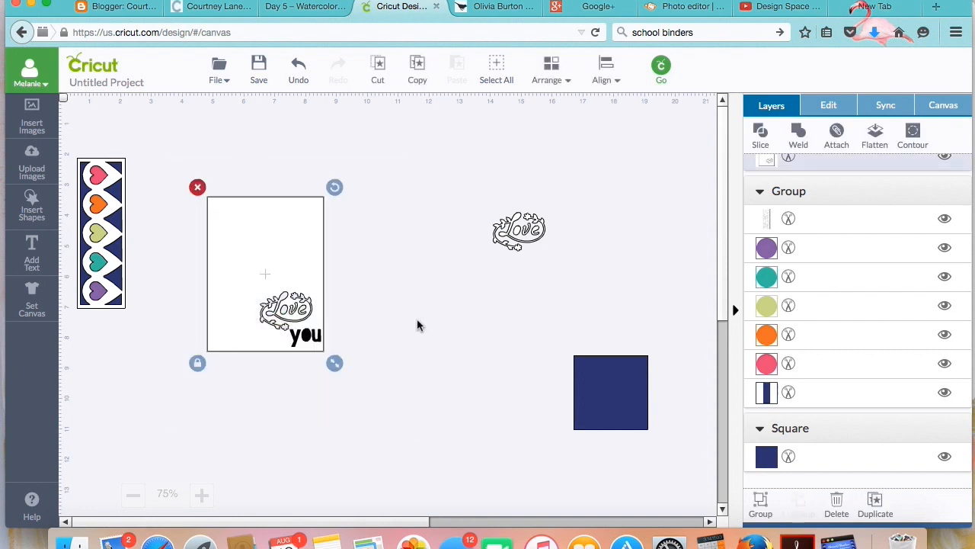
{"action": "left_click", "coordinate": [763, 135]}
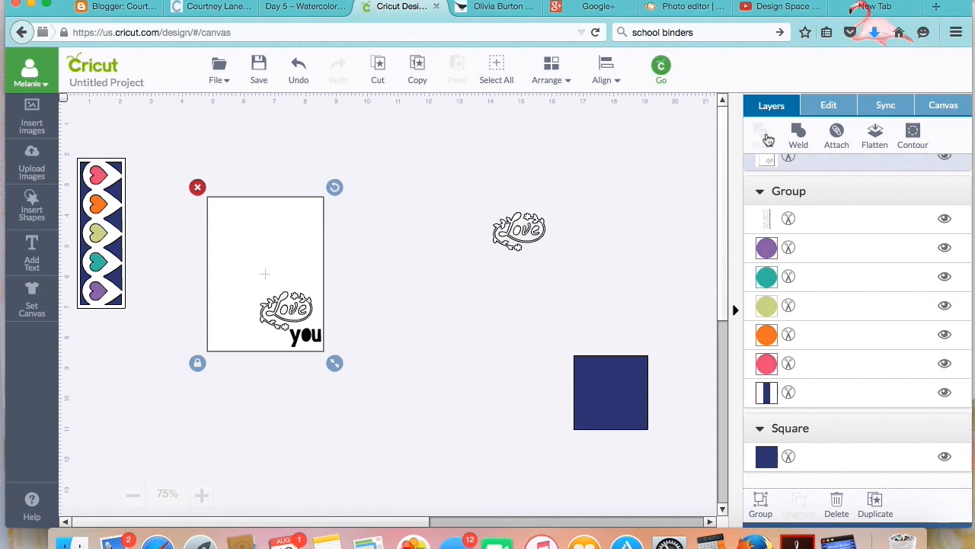
{"action": "left_click", "coordinate": [304, 335]}
{"action": "left_click_drag", "start_coordinate": [305, 335], "coordinate": [435, 308]}
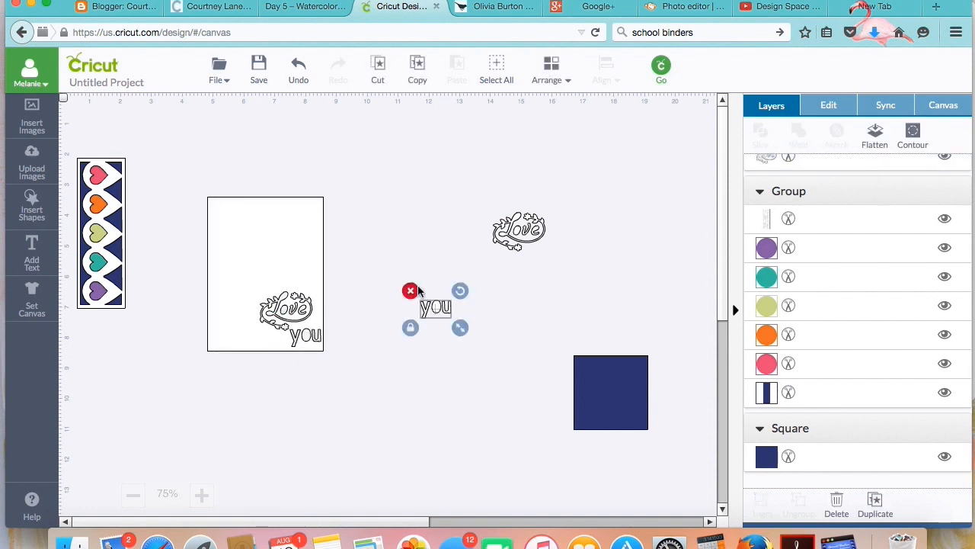
{"action": "left_click", "coordinate": [407, 290]}
Delete the leftover Love cut-out and place the navy square behind the card's Love and "you" openings
{"action": "left_click", "coordinate": [524, 234]}
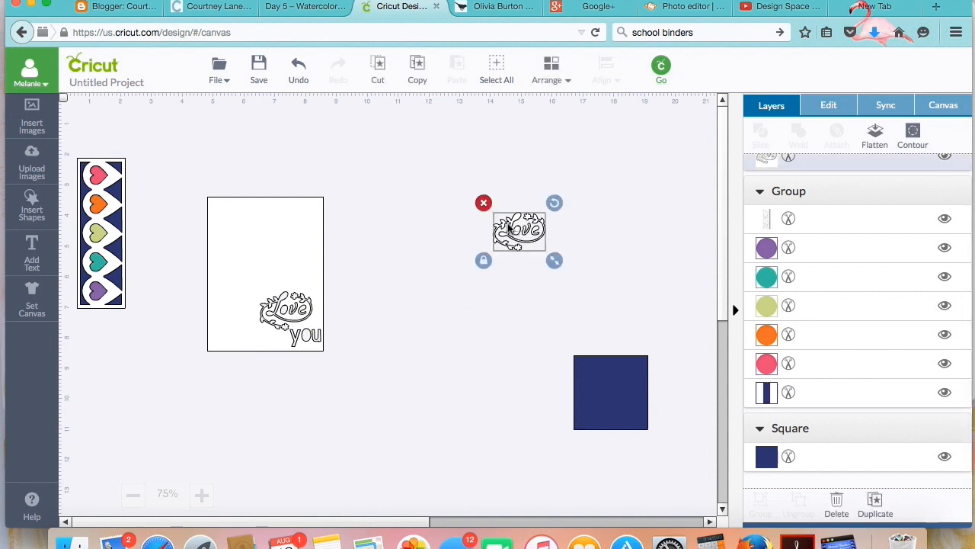
{"action": "left_click", "coordinate": [483, 203]}
{"action": "left_click_drag", "start_coordinate": [640, 391], "coordinate": [307, 325]}
{"action": "left_click", "coordinate": [431, 330]}
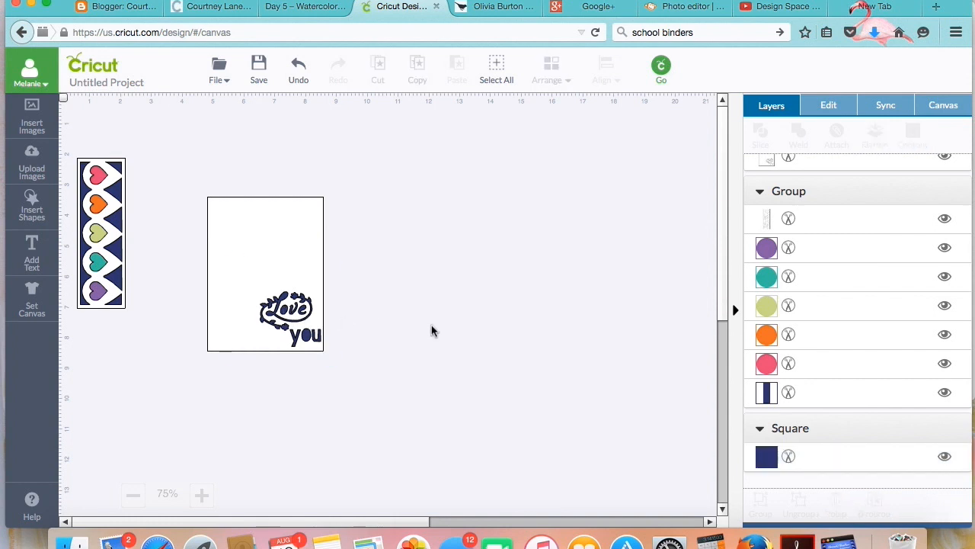
Bring the heart border group to the front and place it back along the card's left edge
{"action": "left_click", "coordinate": [202, 494]}
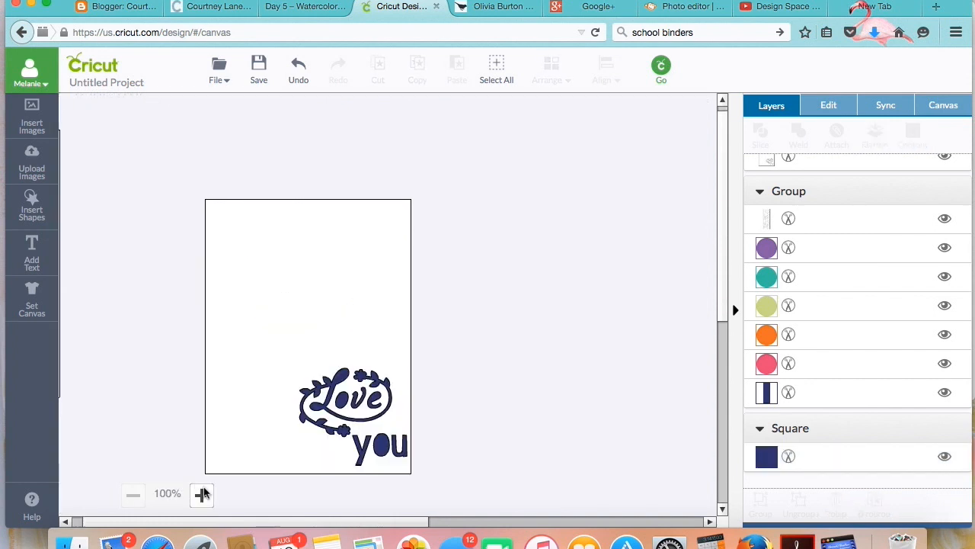
{"action": "left_click", "coordinate": [376, 517]}
{"action": "left_click_drag", "start_coordinate": [134, 262], "coordinate": [260, 307]}
{"action": "left_click", "coordinate": [554, 70]}
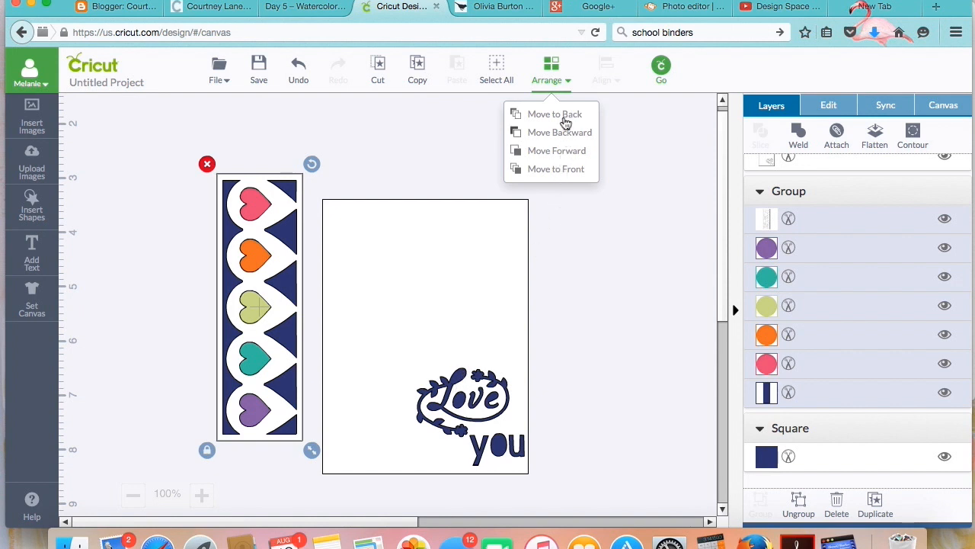
{"action": "left_click", "coordinate": [569, 171]}
{"action": "left_click_drag", "start_coordinate": [269, 303], "coordinate": [373, 333]}
{"action": "left_click", "coordinate": [583, 354]}
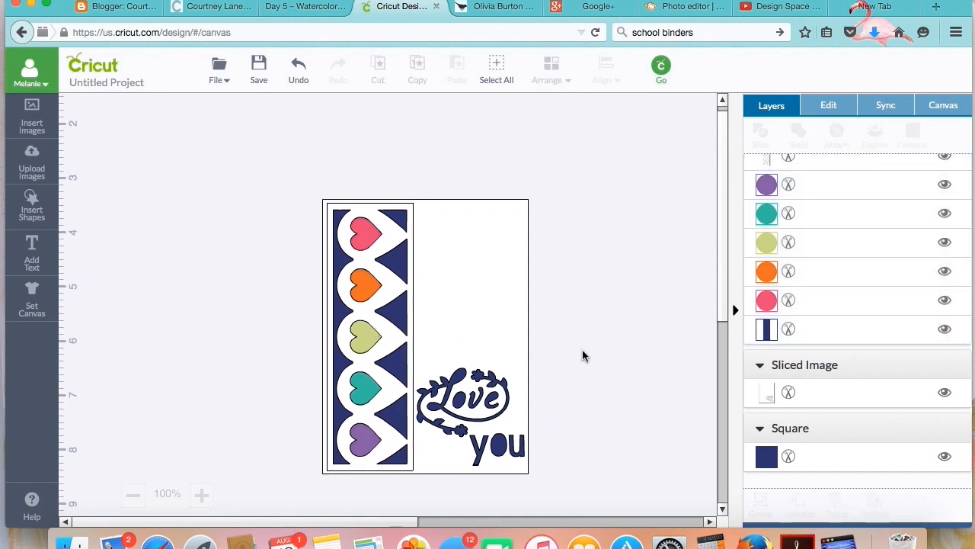
{"action": "scroll", "coordinate": [722, 236], "scroll_direction": "down", "scroll_amount": 3}
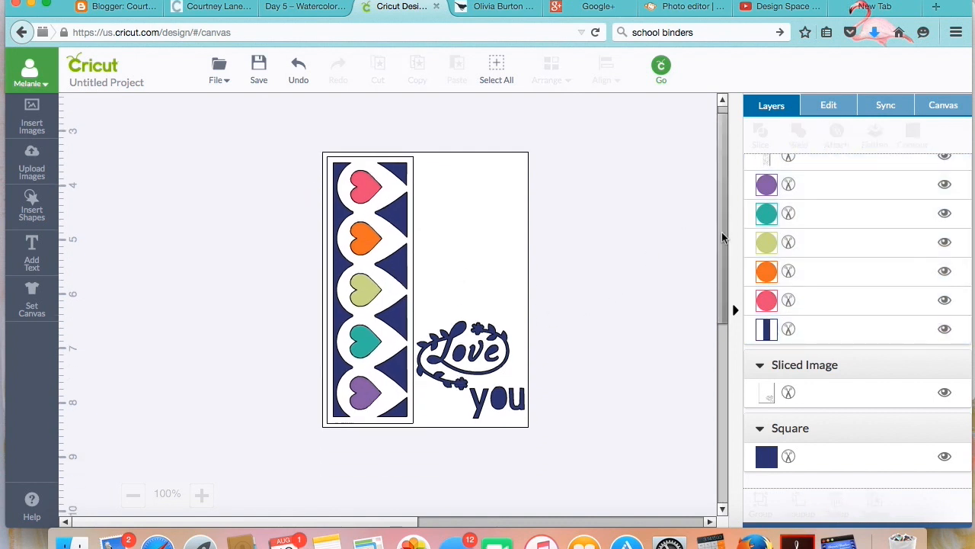